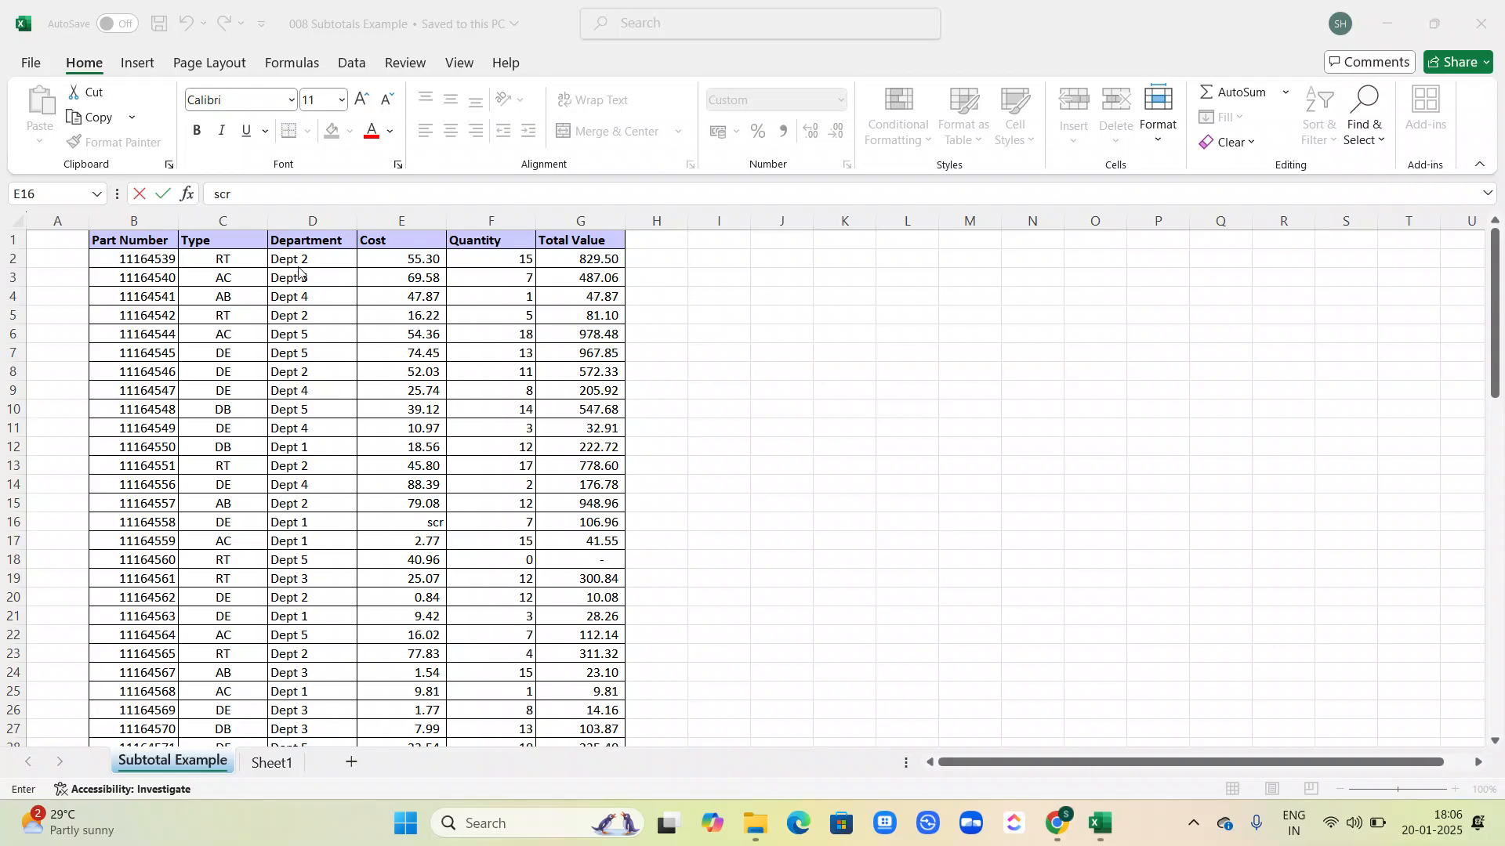
# Step: Sort the Department column in ascending order, expanding the selection so the whole table is sorted with it
pyautogui.click(387, 296)
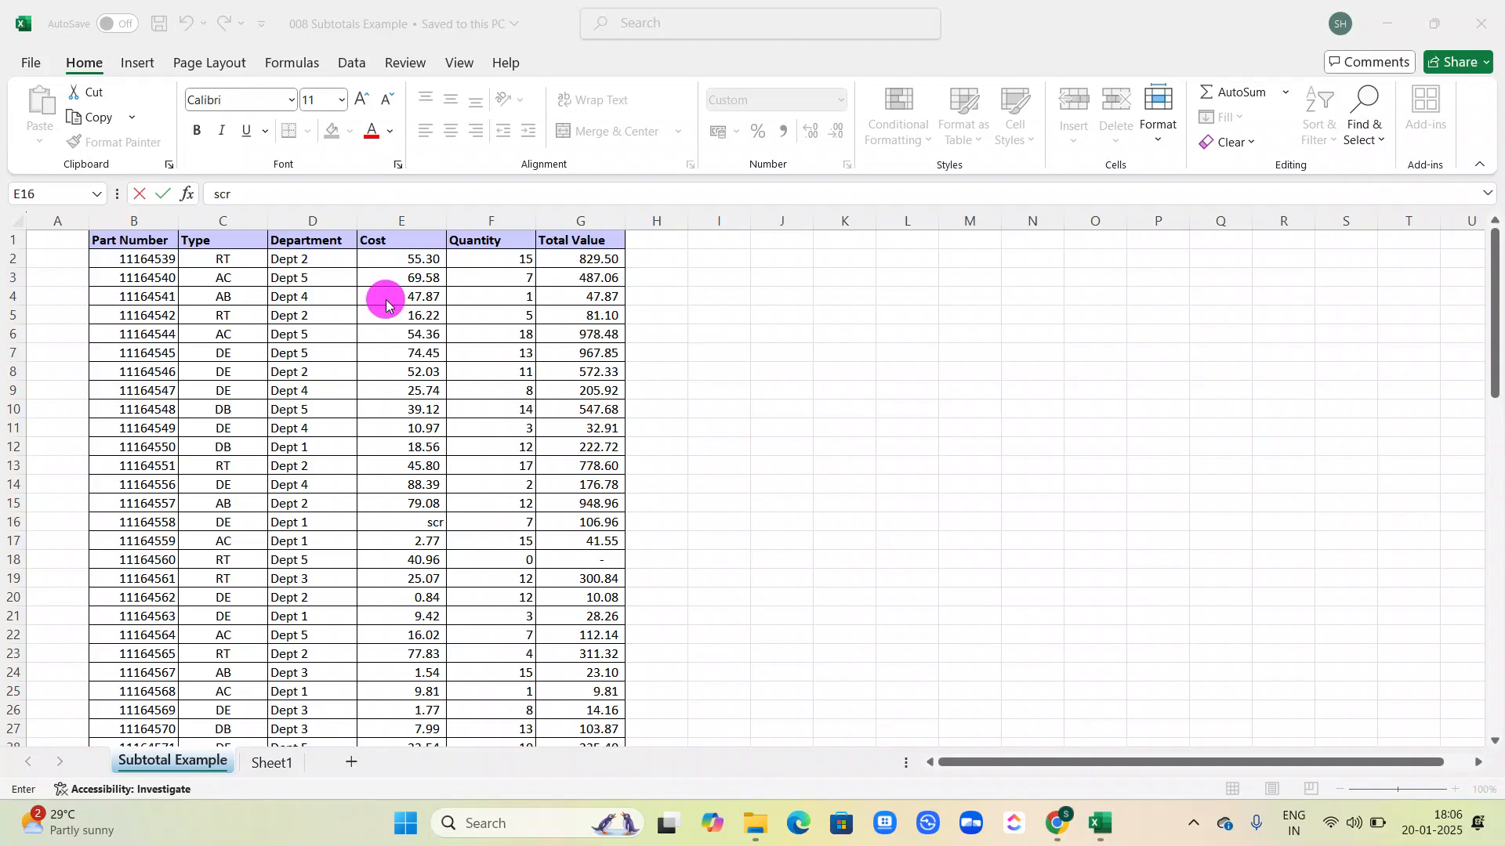
pyautogui.click(305, 215)
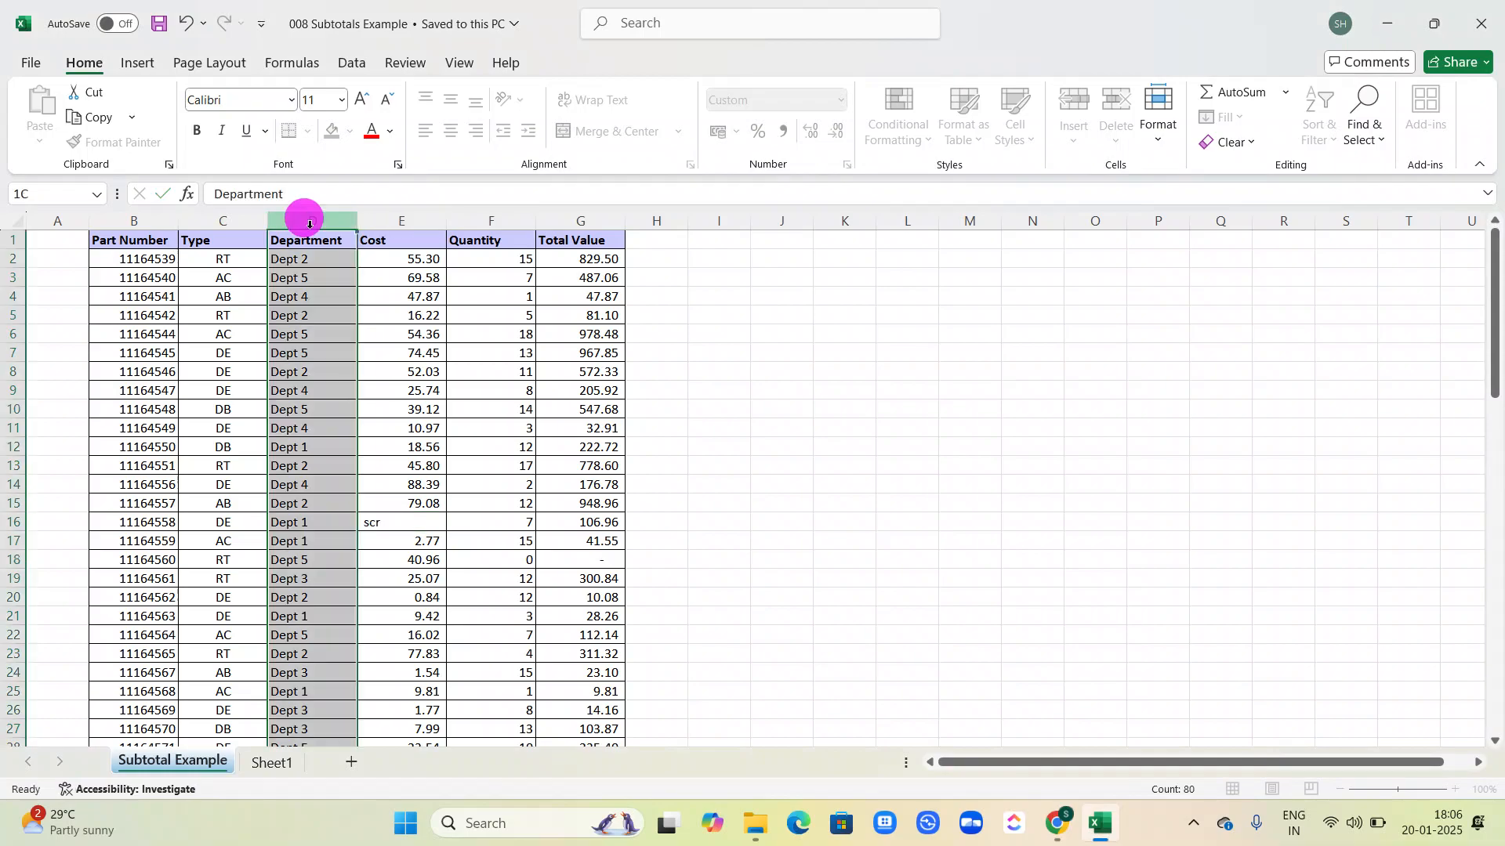
pyautogui.click(350, 63)
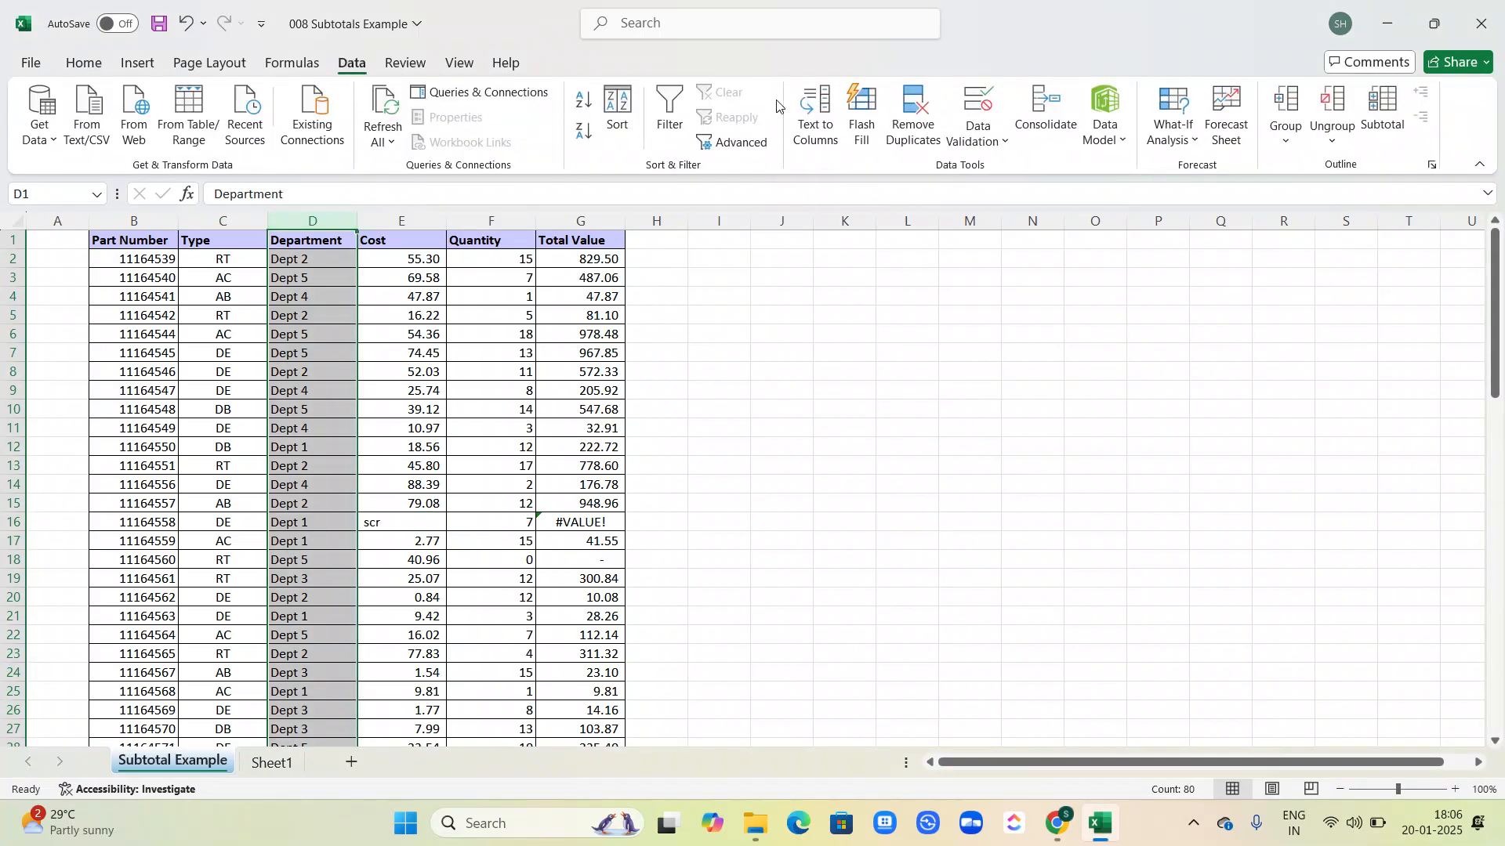
pyautogui.click(585, 108)
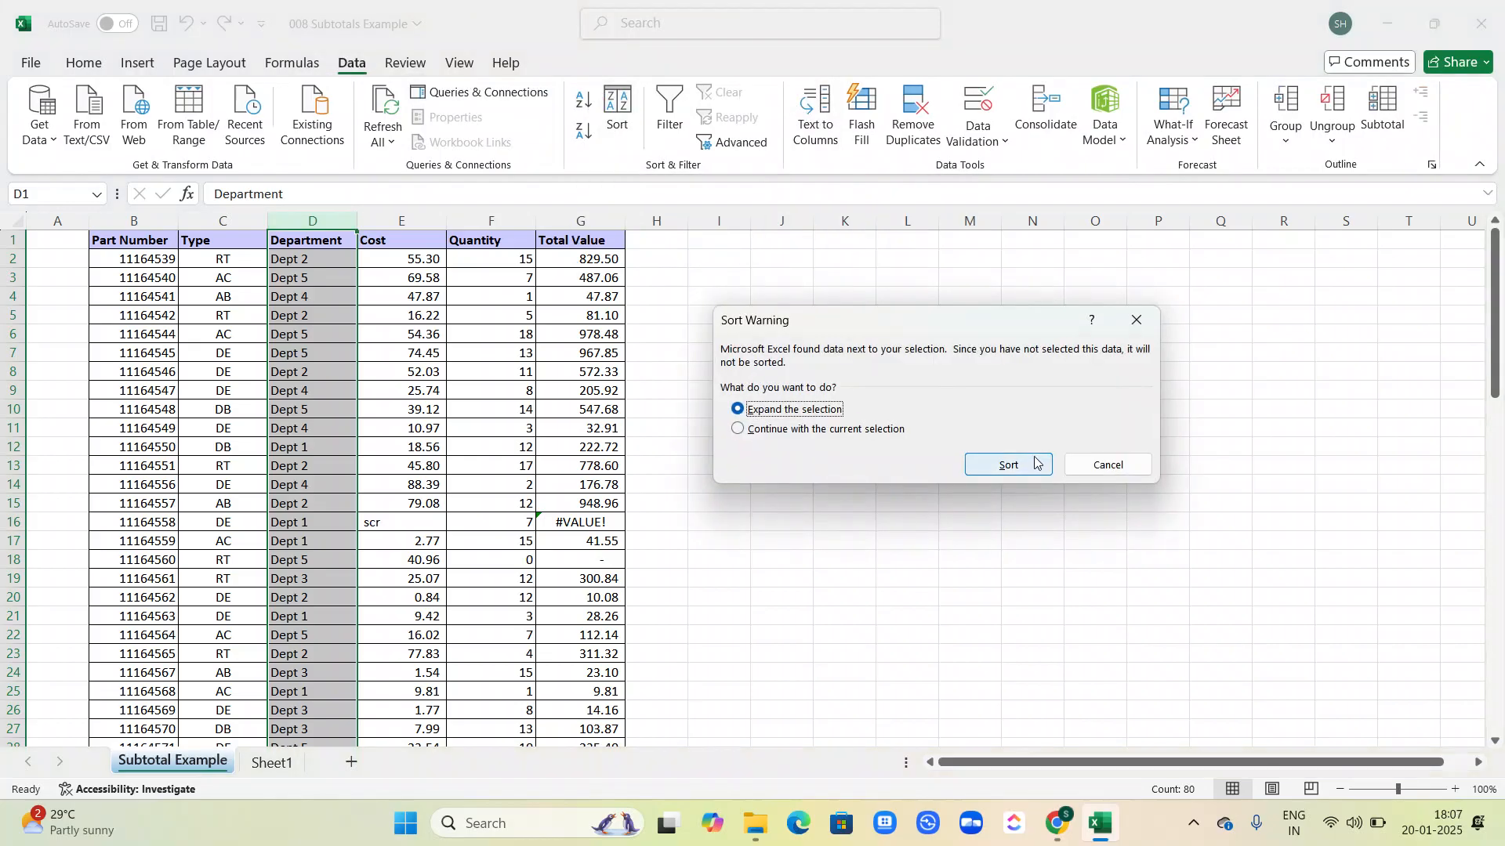
pyautogui.click(1033, 458)
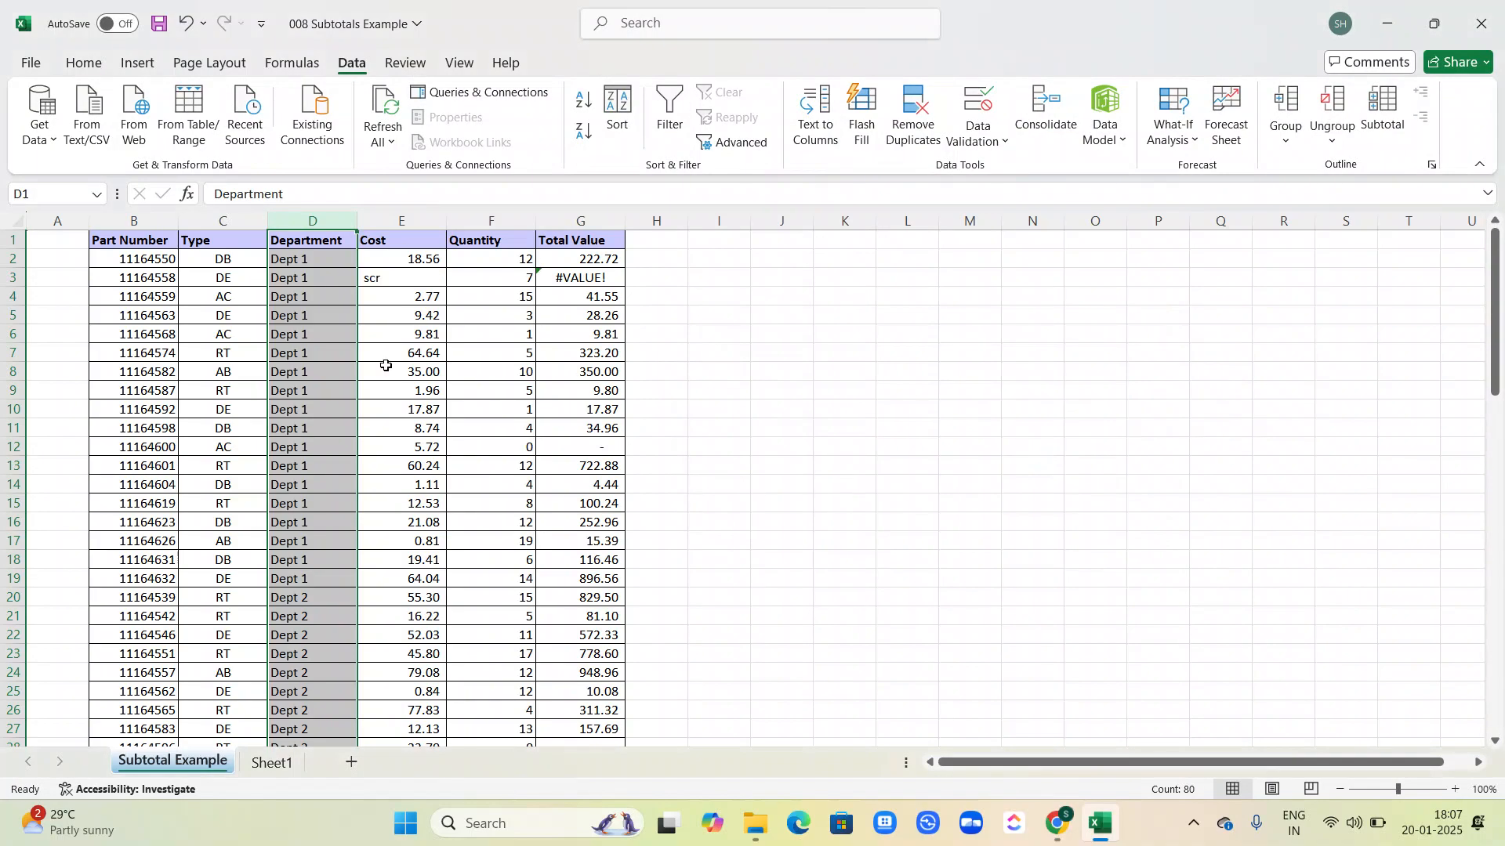
# Step: Check the Total Value formulas, then replace the text entry "scr" in Cost cell E3 with 12
pyautogui.scroll(-4, 353, 361)
pyautogui.scroll(-1, 421, 378)
pyautogui.scroll(5, 421, 379)
pyautogui.click(575, 277)
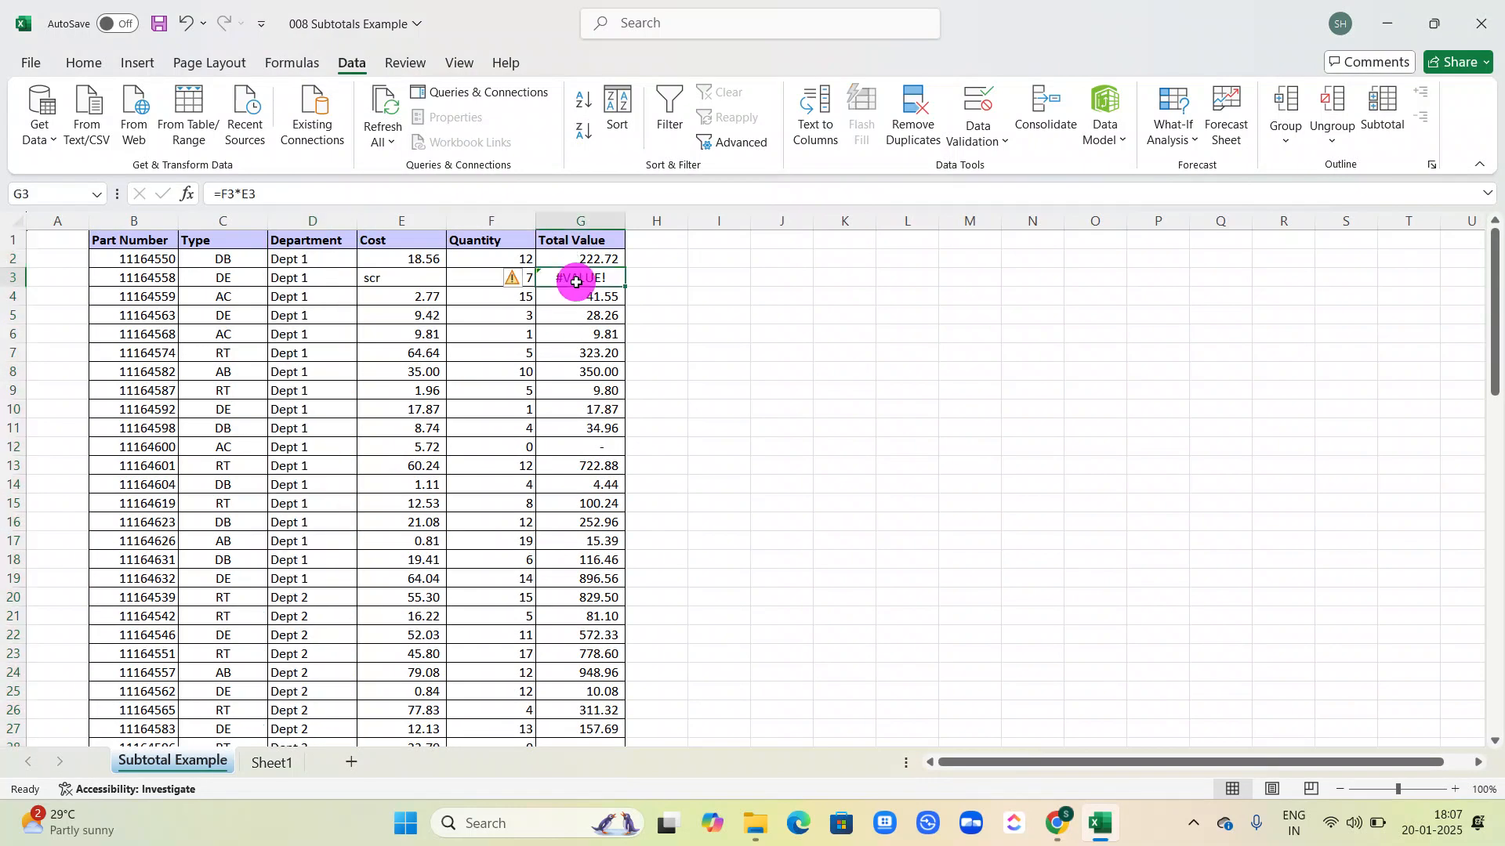
pyautogui.click(580, 297)
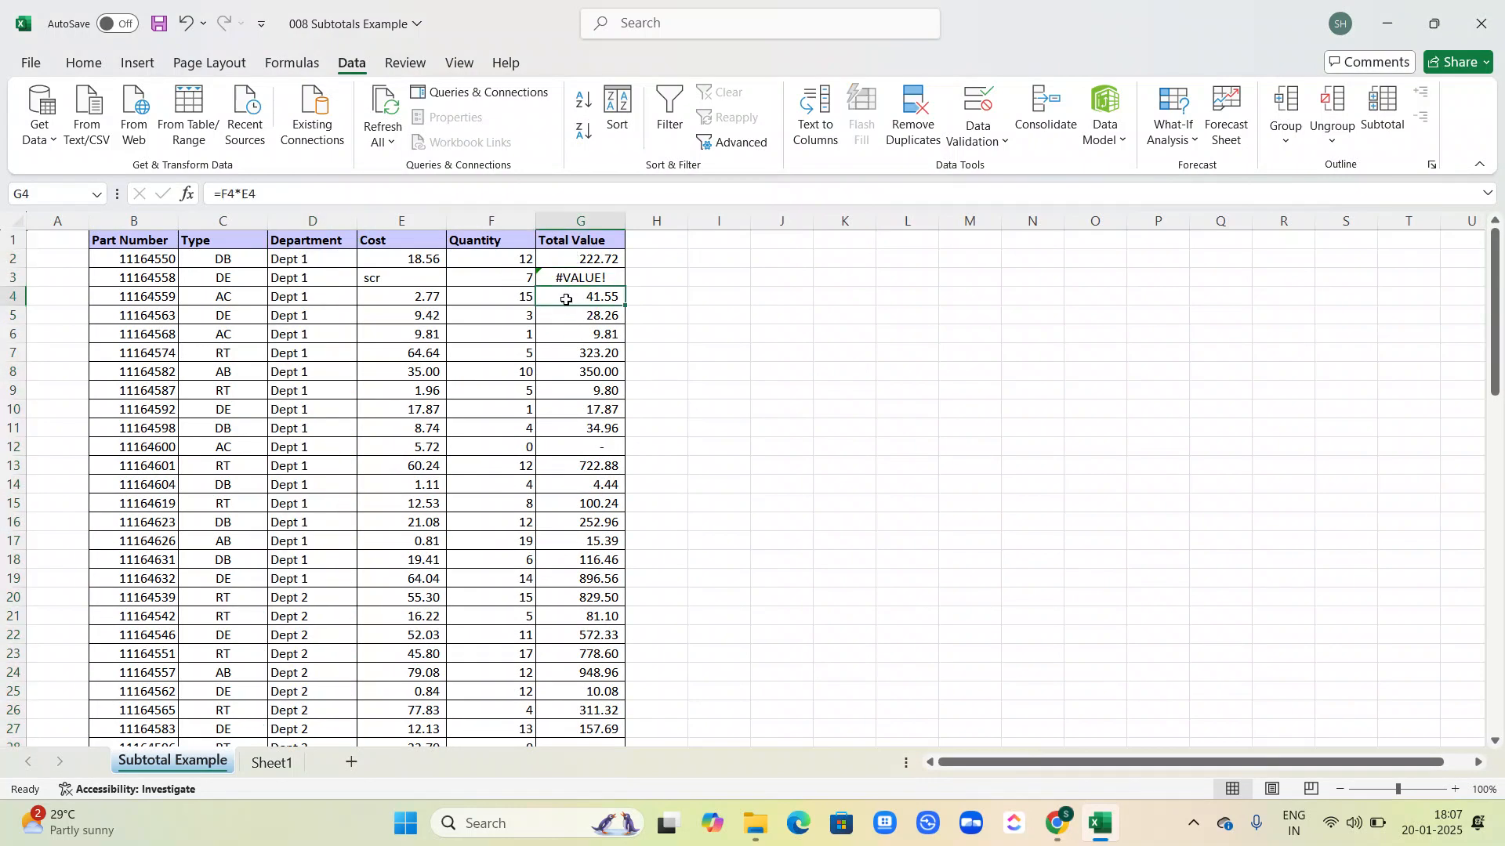
pyautogui.click(393, 281)
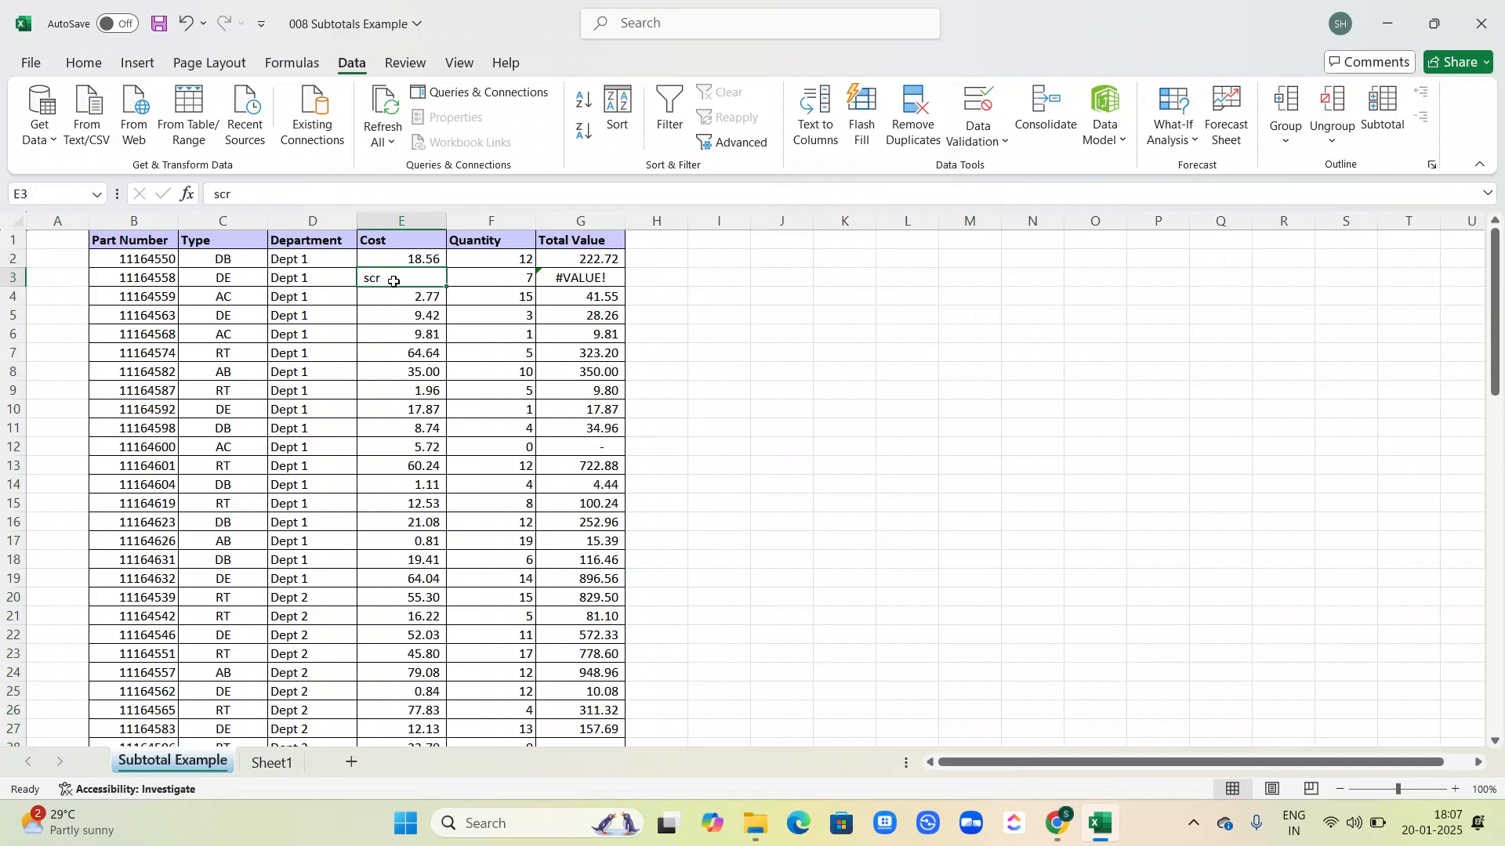
pyautogui.write('12')
pyautogui.press('Return')
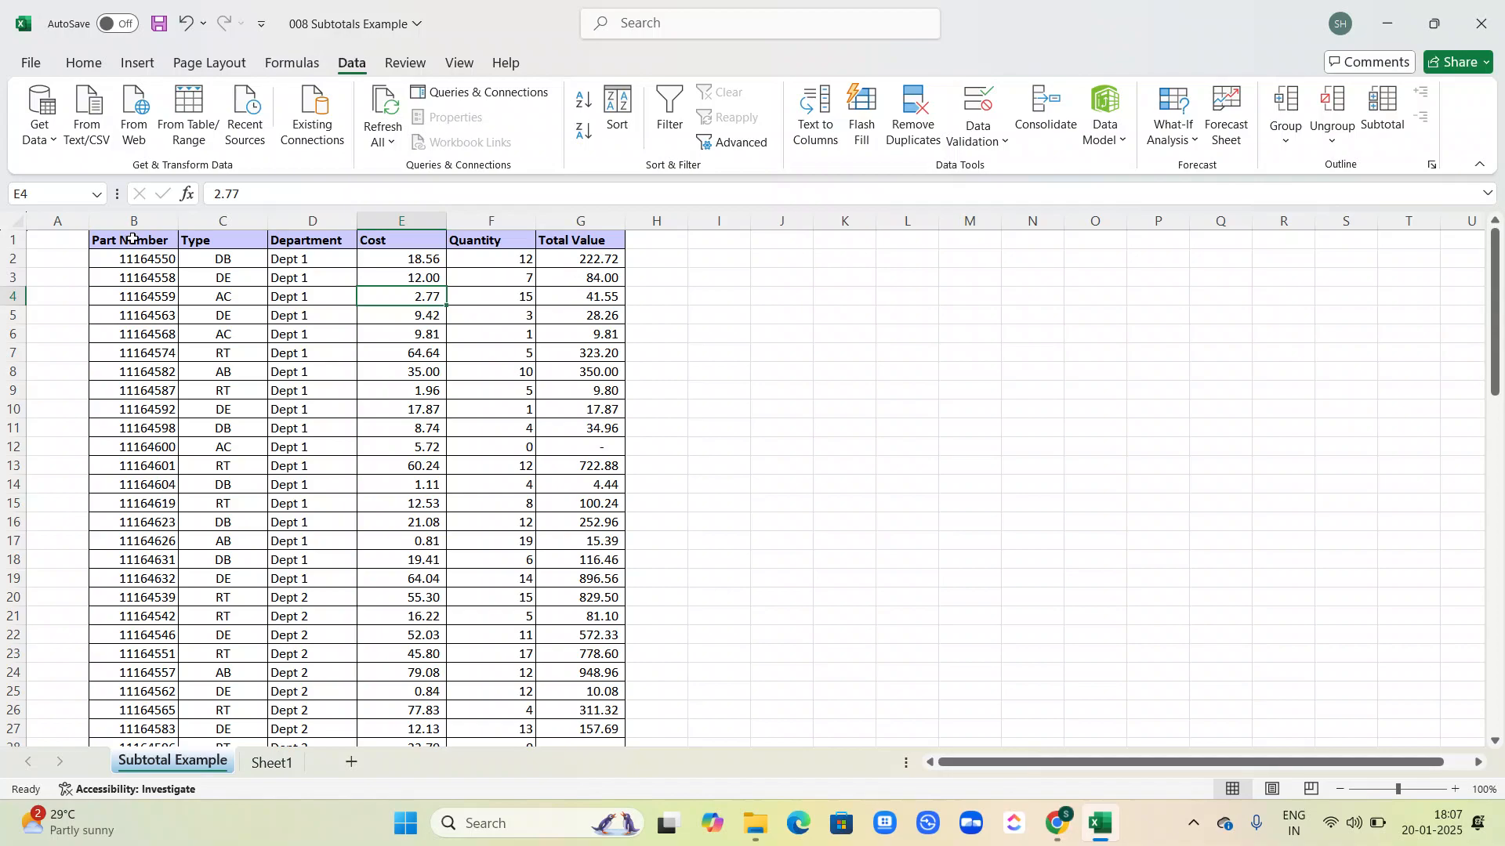
# Step: Set up subtotals for the entire table at each change in Department, adding them to Cost, Quantity and Total Value
pyautogui.hotkey('ctrl', 'a')
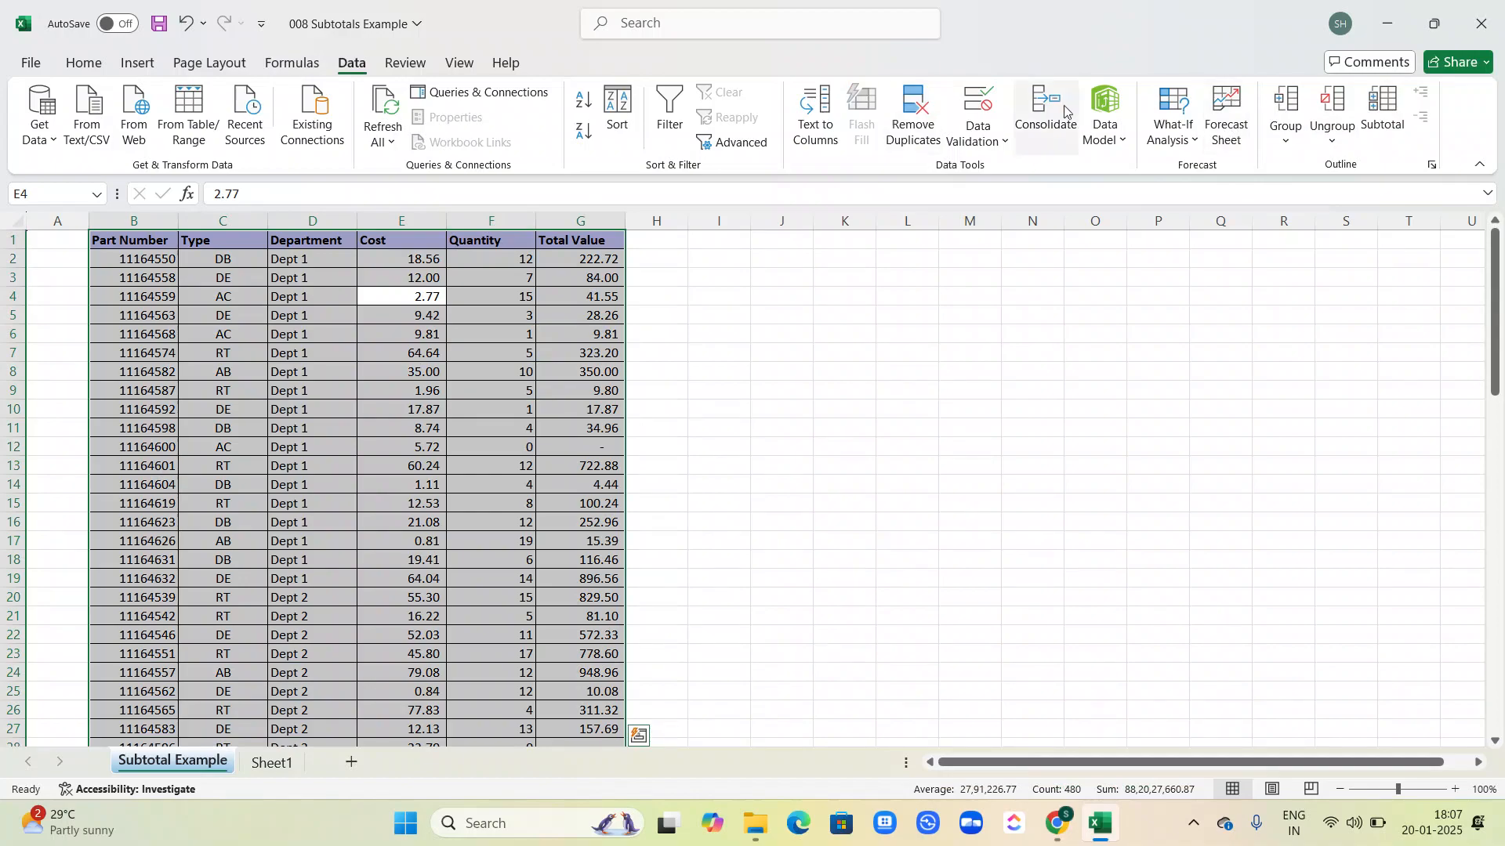
pyautogui.click(1395, 111)
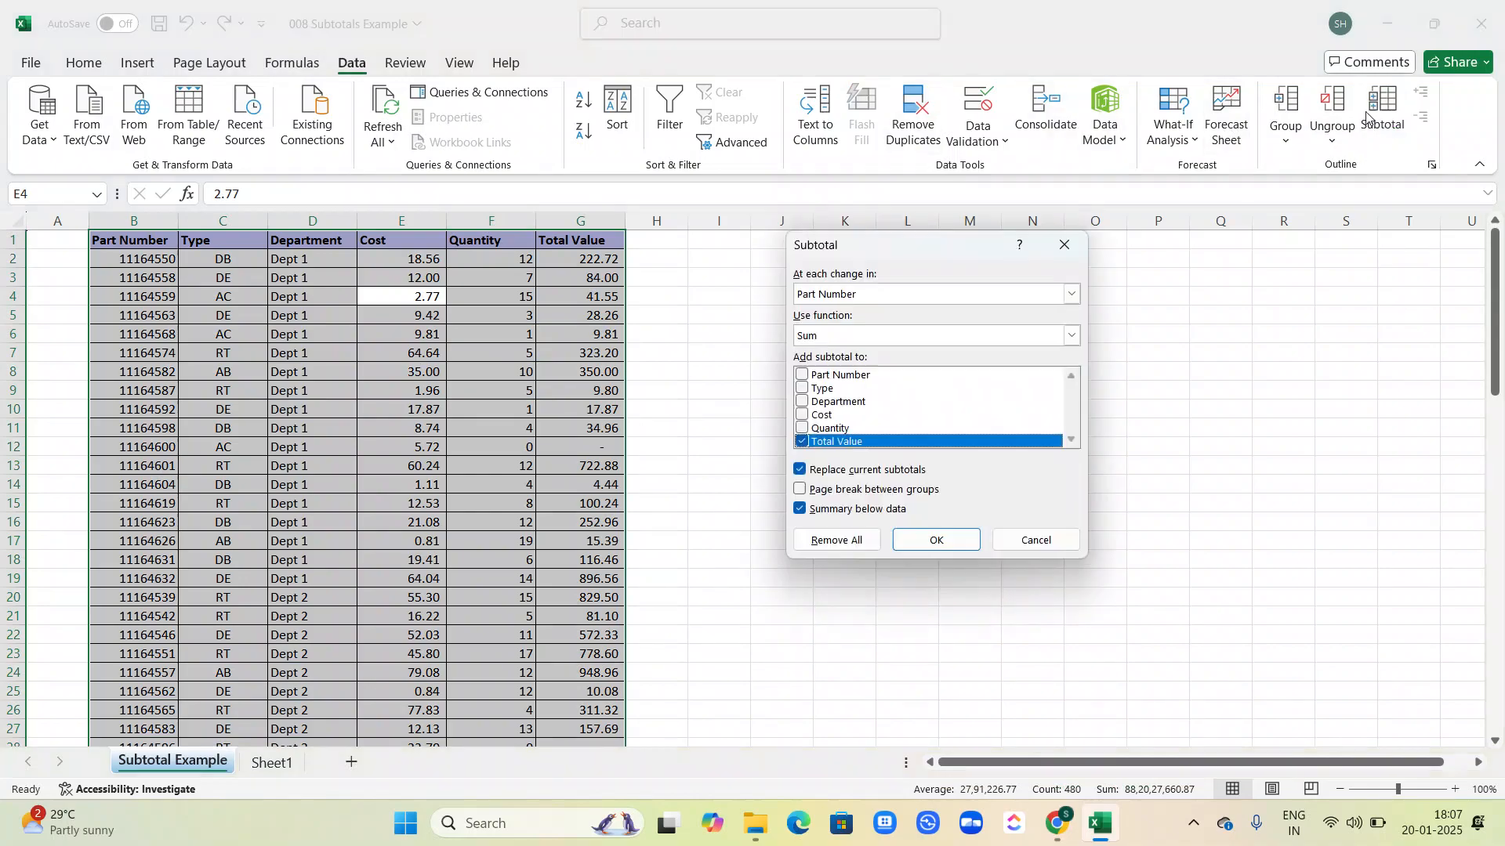
pyautogui.click(911, 292)
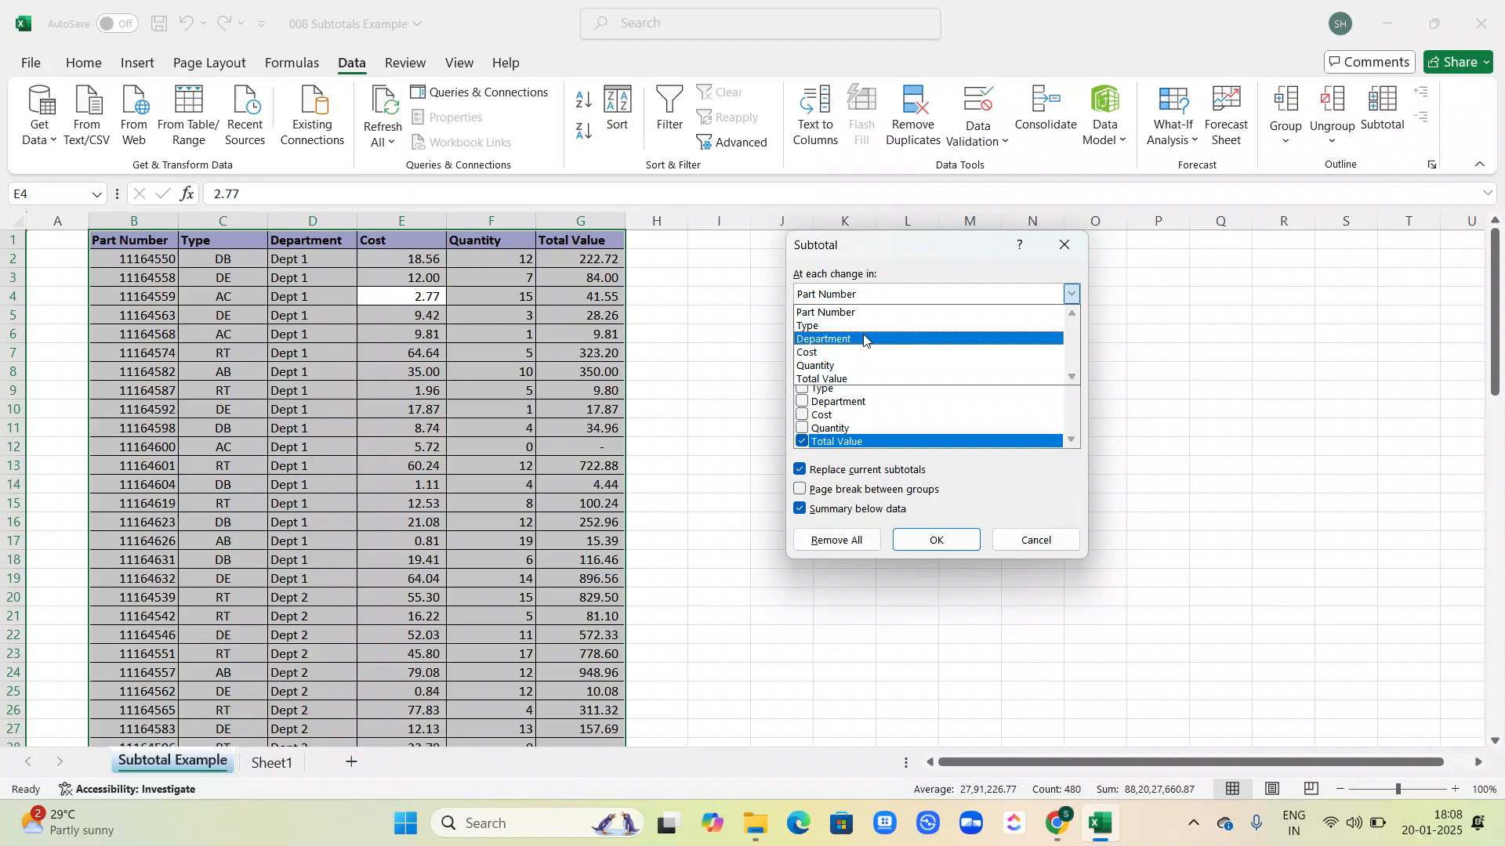
pyautogui.click(863, 339)
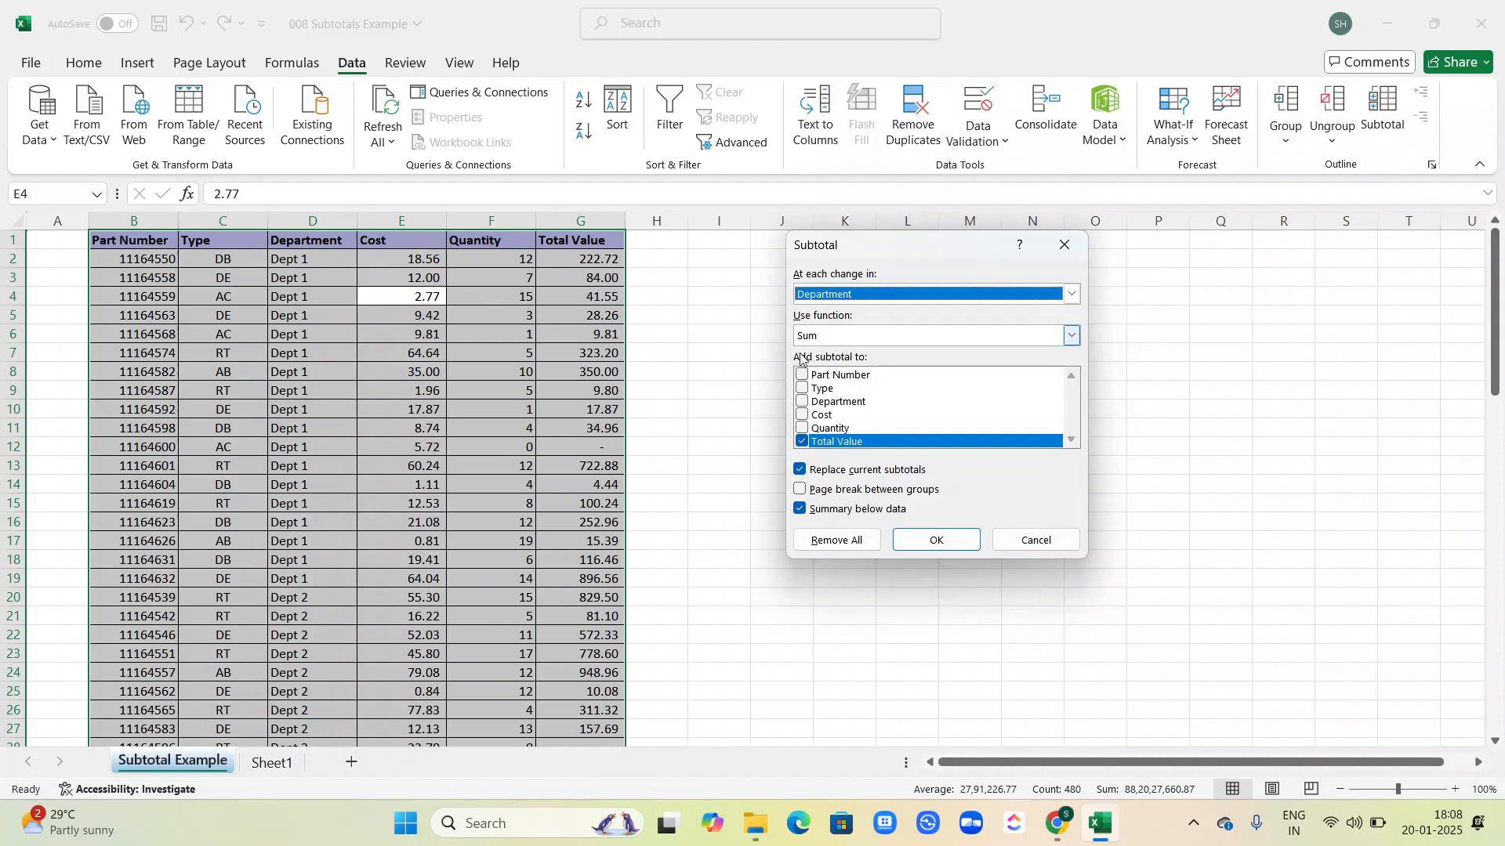
pyautogui.click(802, 416)
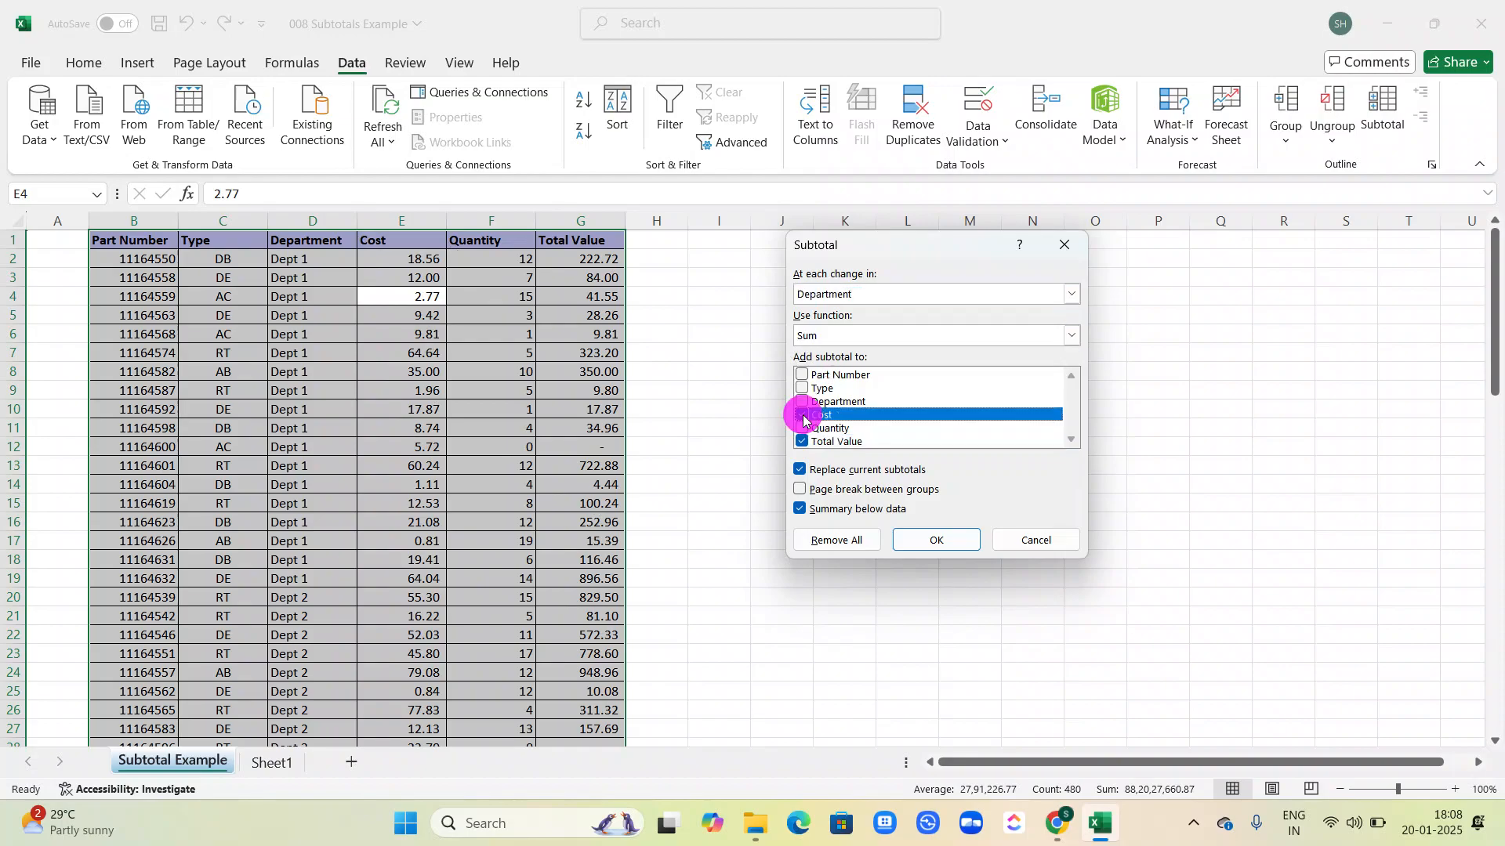
pyautogui.click(803, 429)
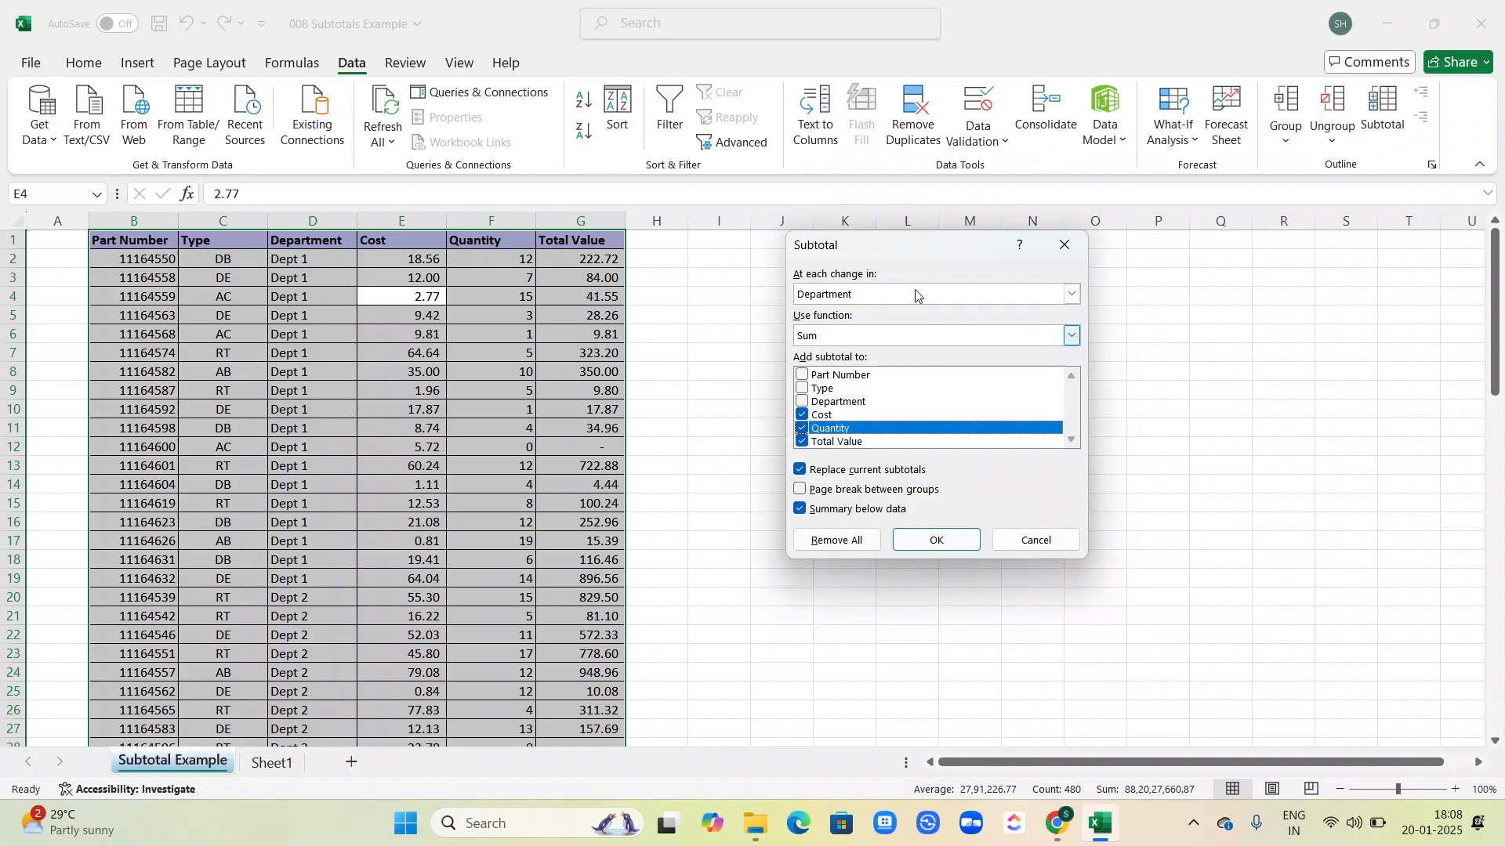
# Step: Review the available subtotal functions, keep Sum, and apply the subtotals to the table
pyautogui.click(1071, 335)
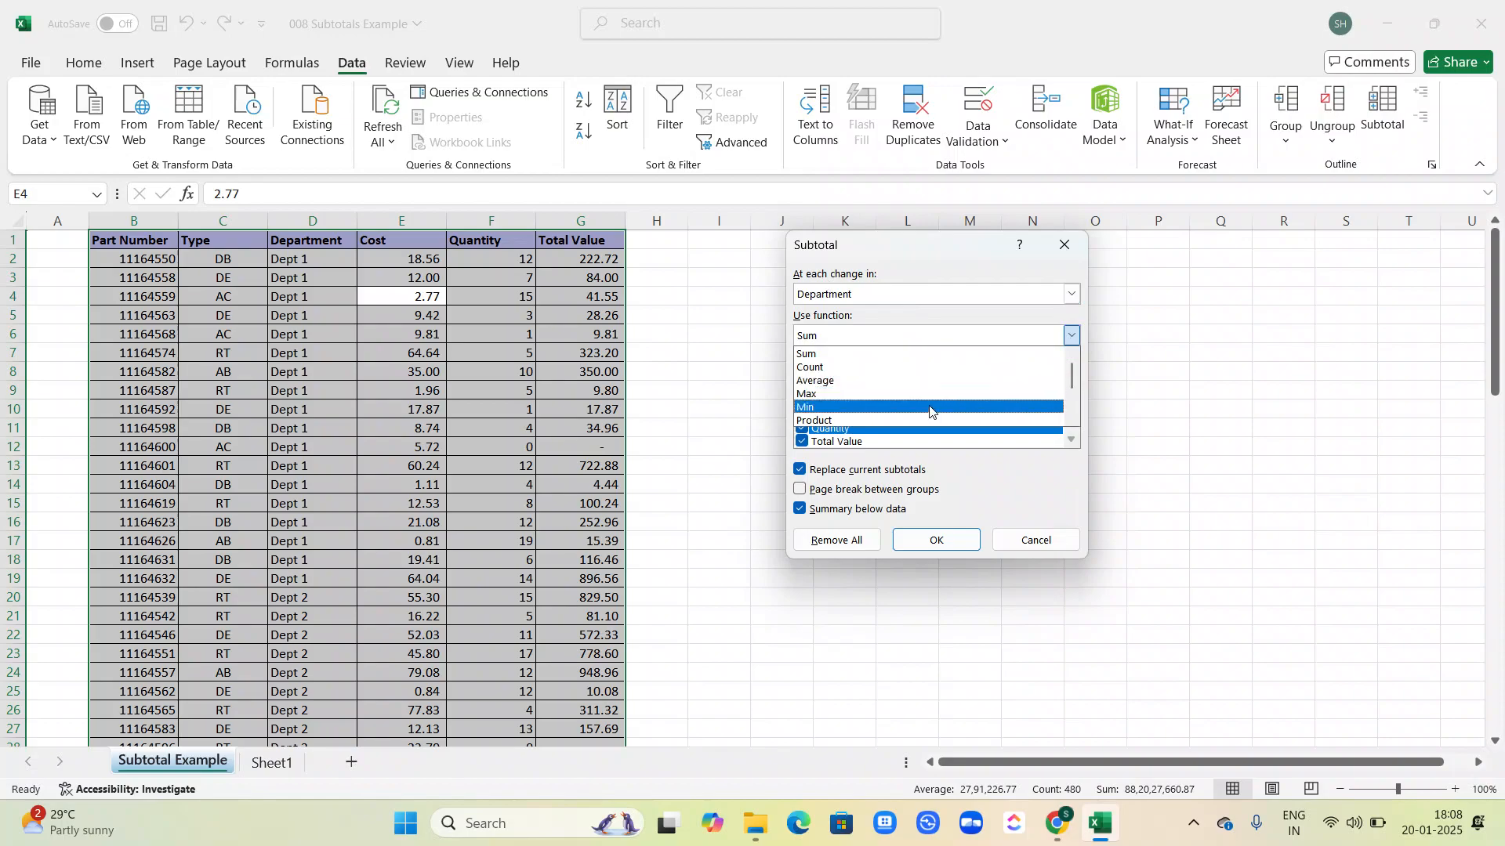
pyautogui.click(1072, 422)
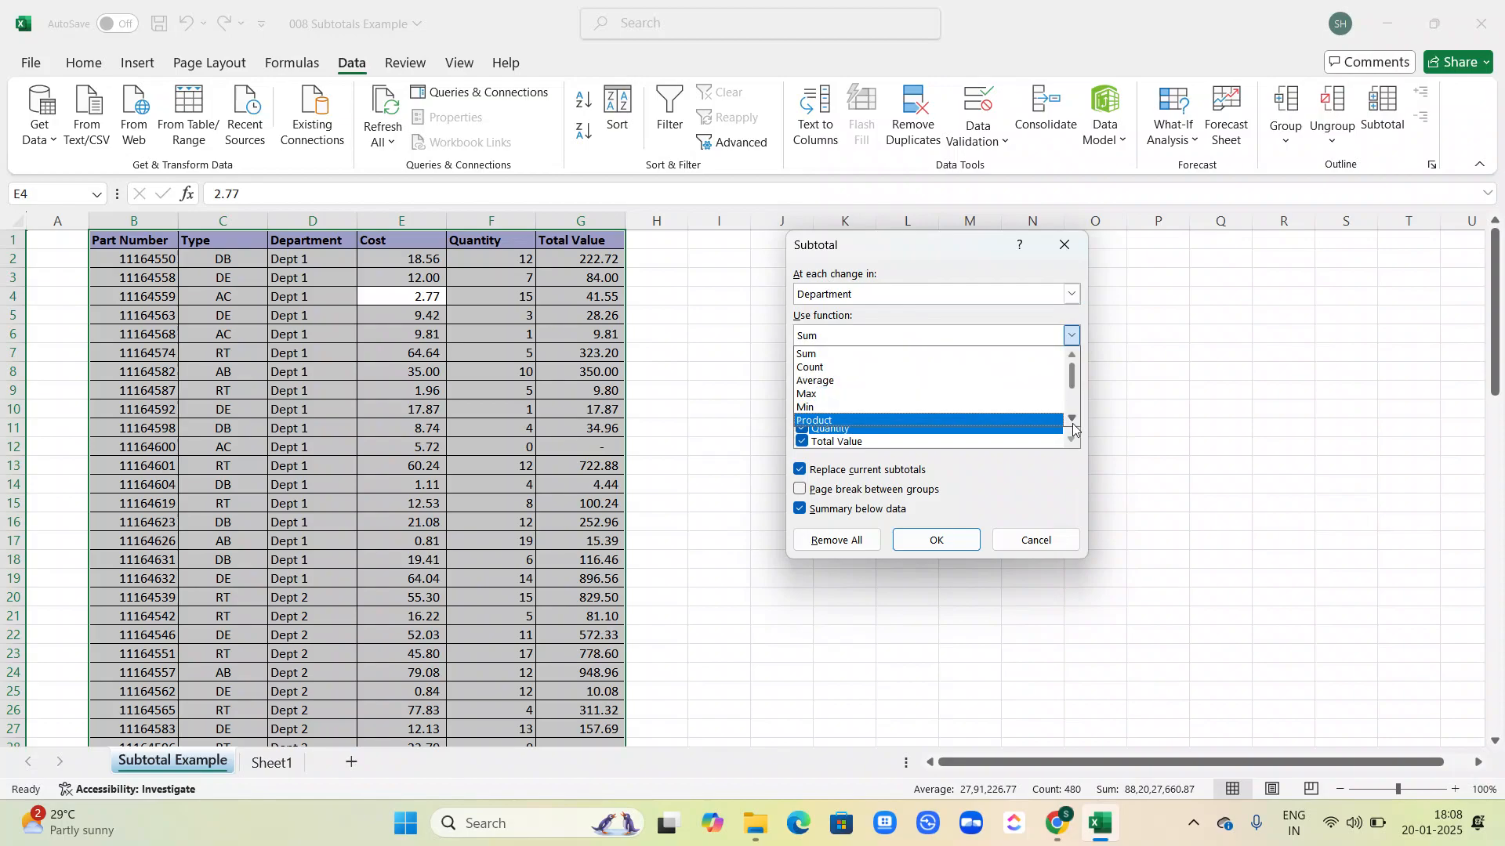
pyautogui.click(1072, 421)
pyautogui.click(1072, 422)
pyautogui.click(1072, 422)
pyautogui.click(1072, 422)
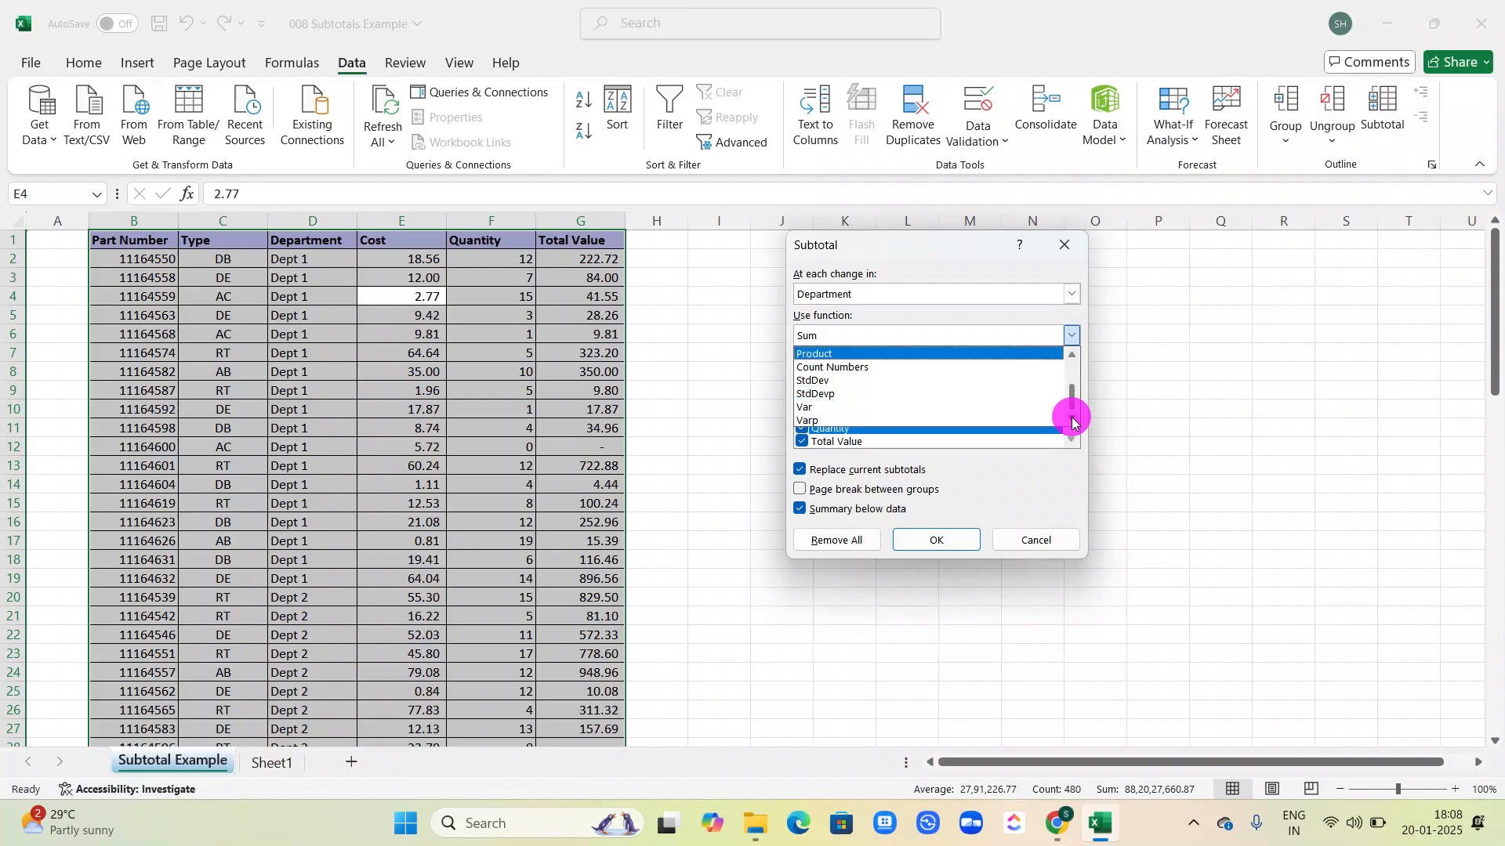
pyautogui.click(1037, 472)
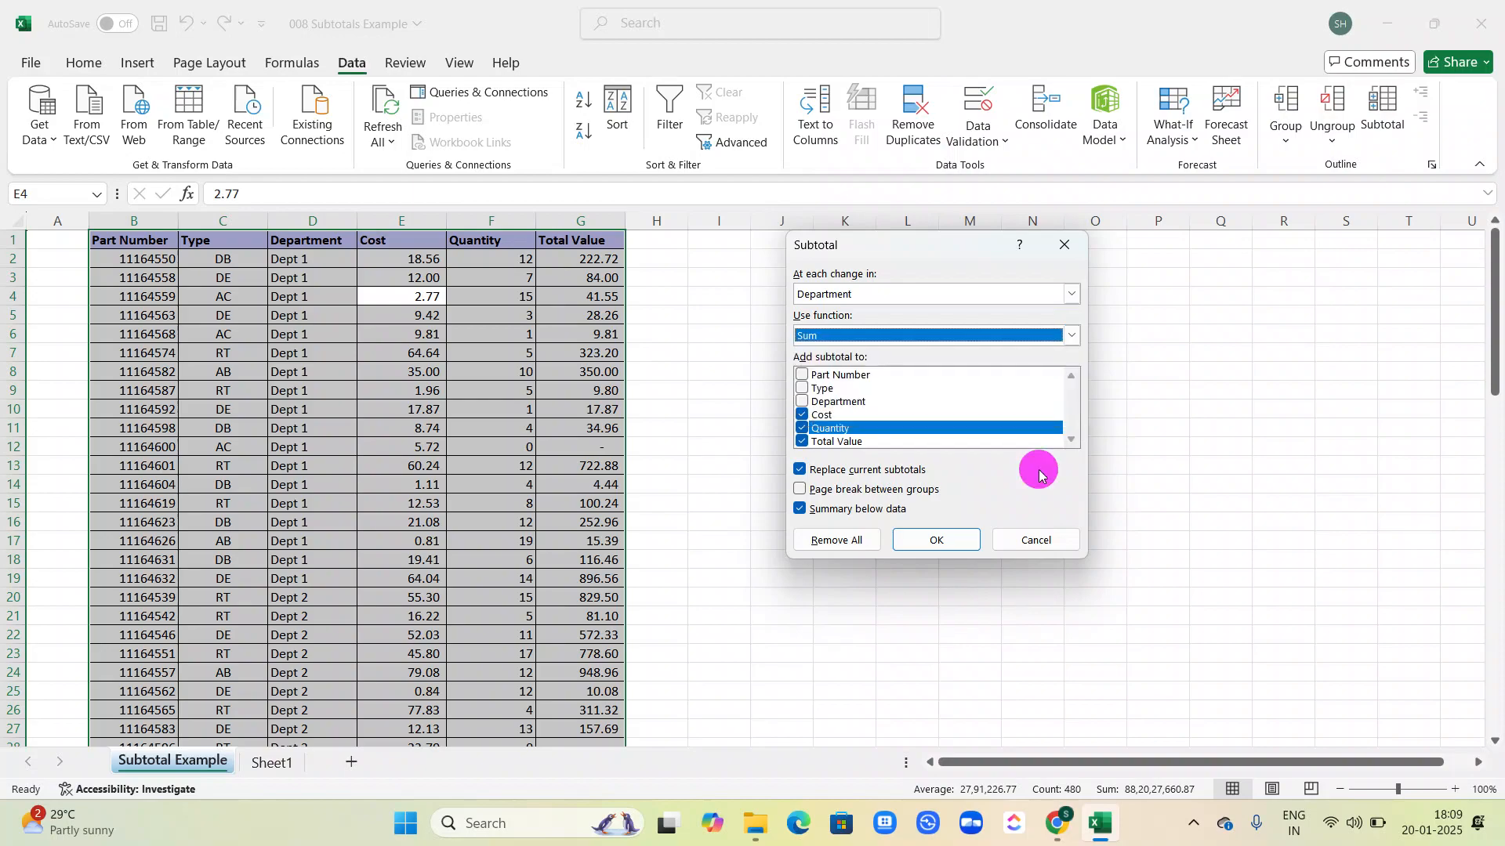
pyautogui.click(979, 478)
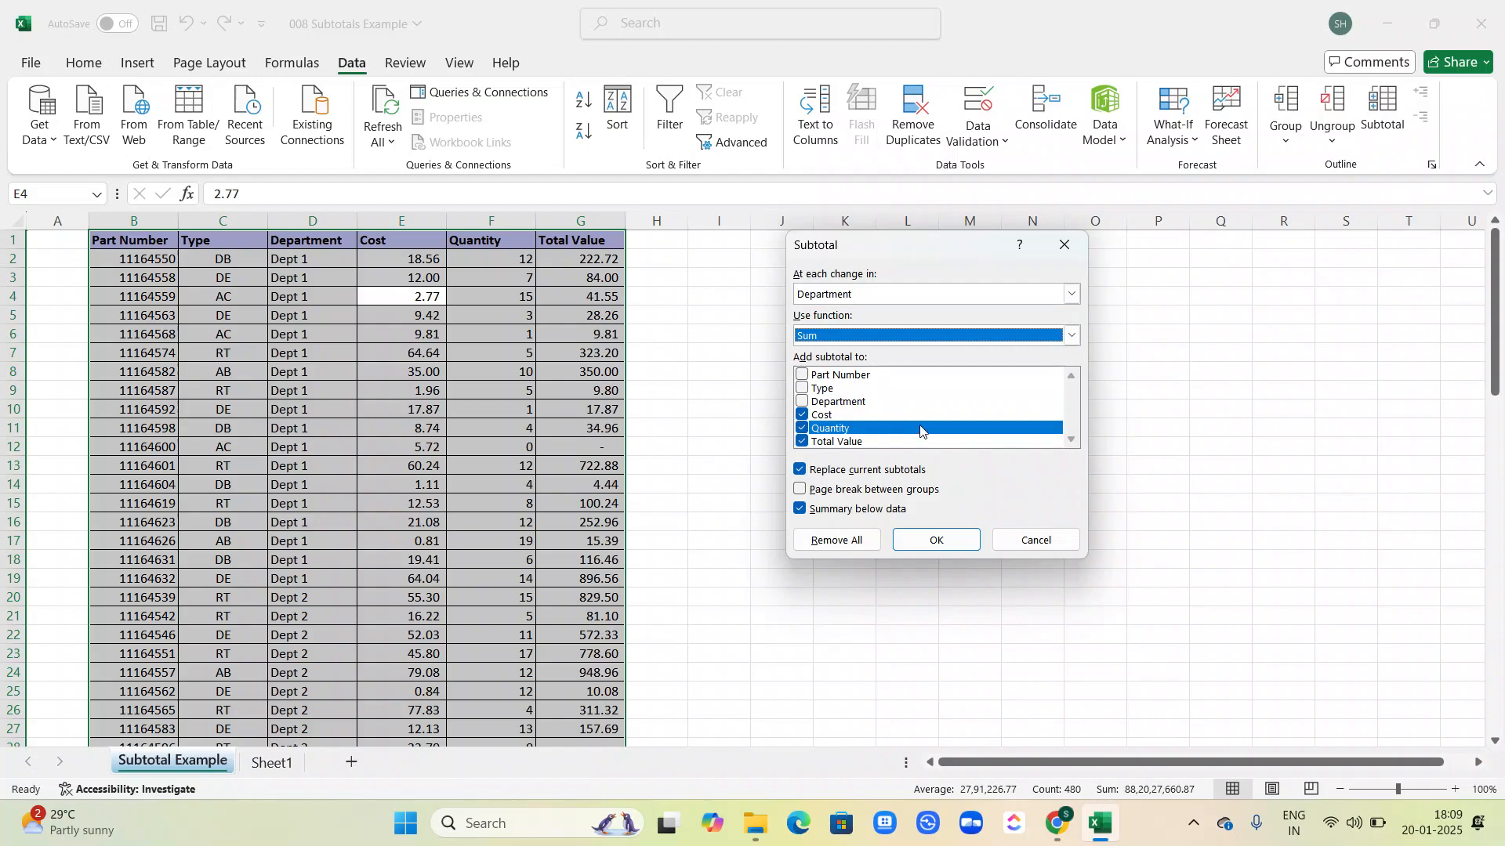
pyautogui.click(946, 542)
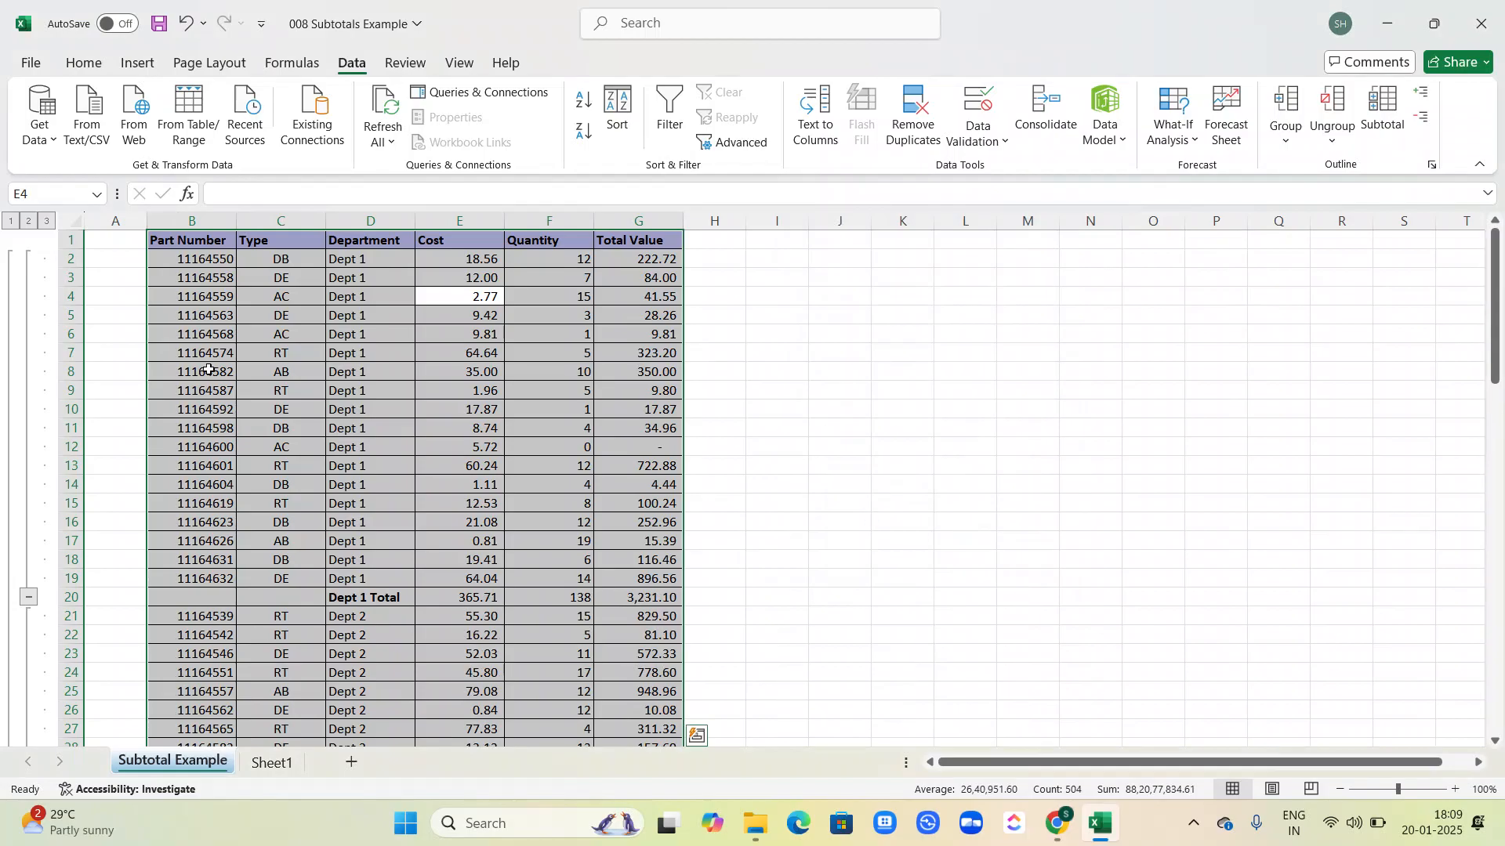
# Step: Examine the Dept 1 Total row and the subtotal formulas in its Cost, Quantity and Total Value cells
pyautogui.scroll(-2, 343, 385)
pyautogui.scroll(-12, 342, 386)
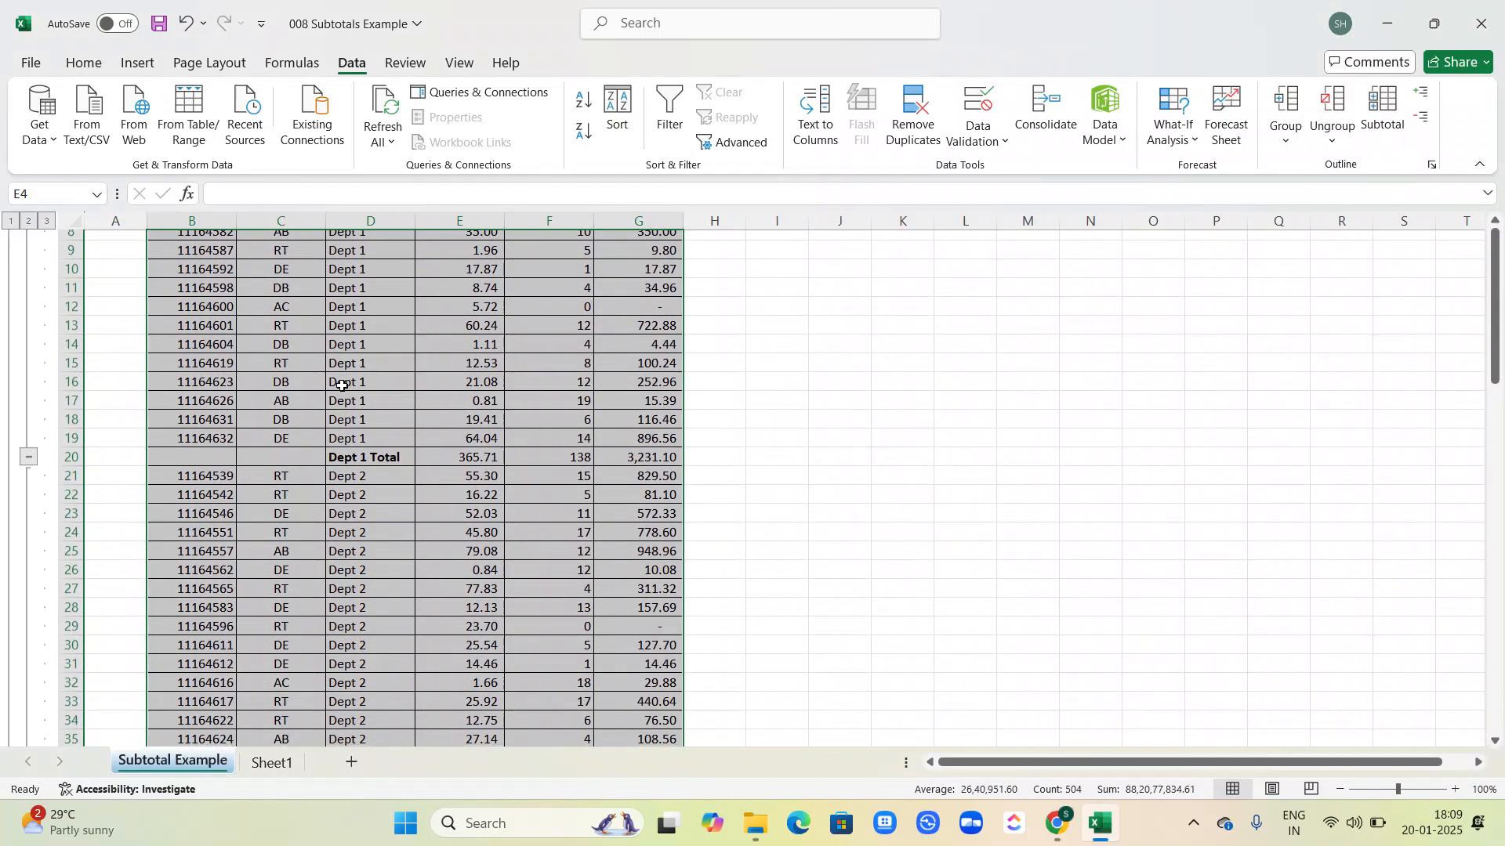
pyautogui.scroll(12, 342, 386)
pyautogui.scroll(2, 343, 385)
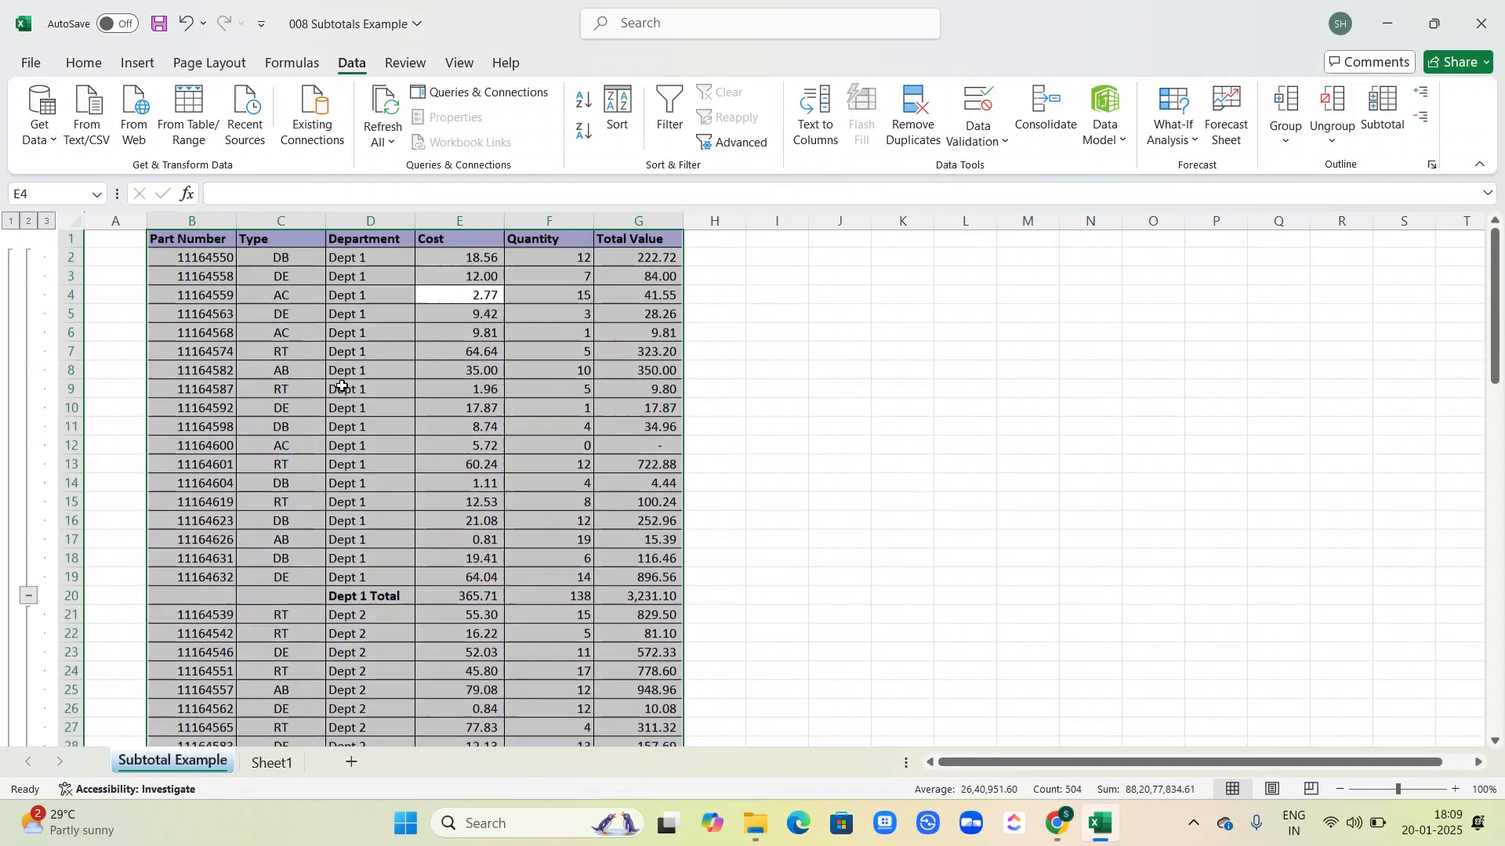
pyautogui.scroll(-2, 360, 501)
pyautogui.click(359, 502)
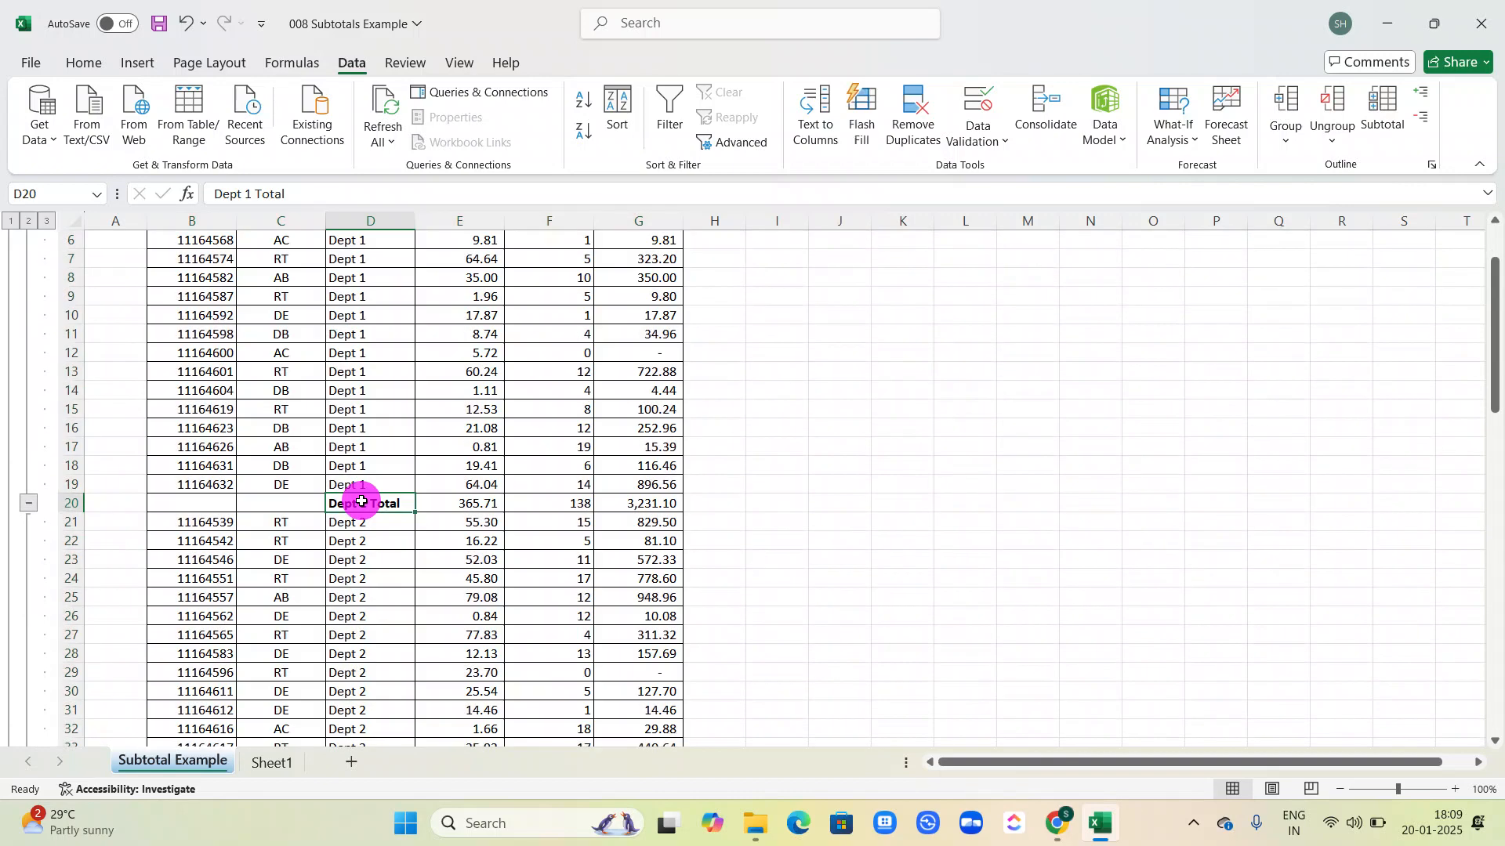
pyautogui.click(454, 502)
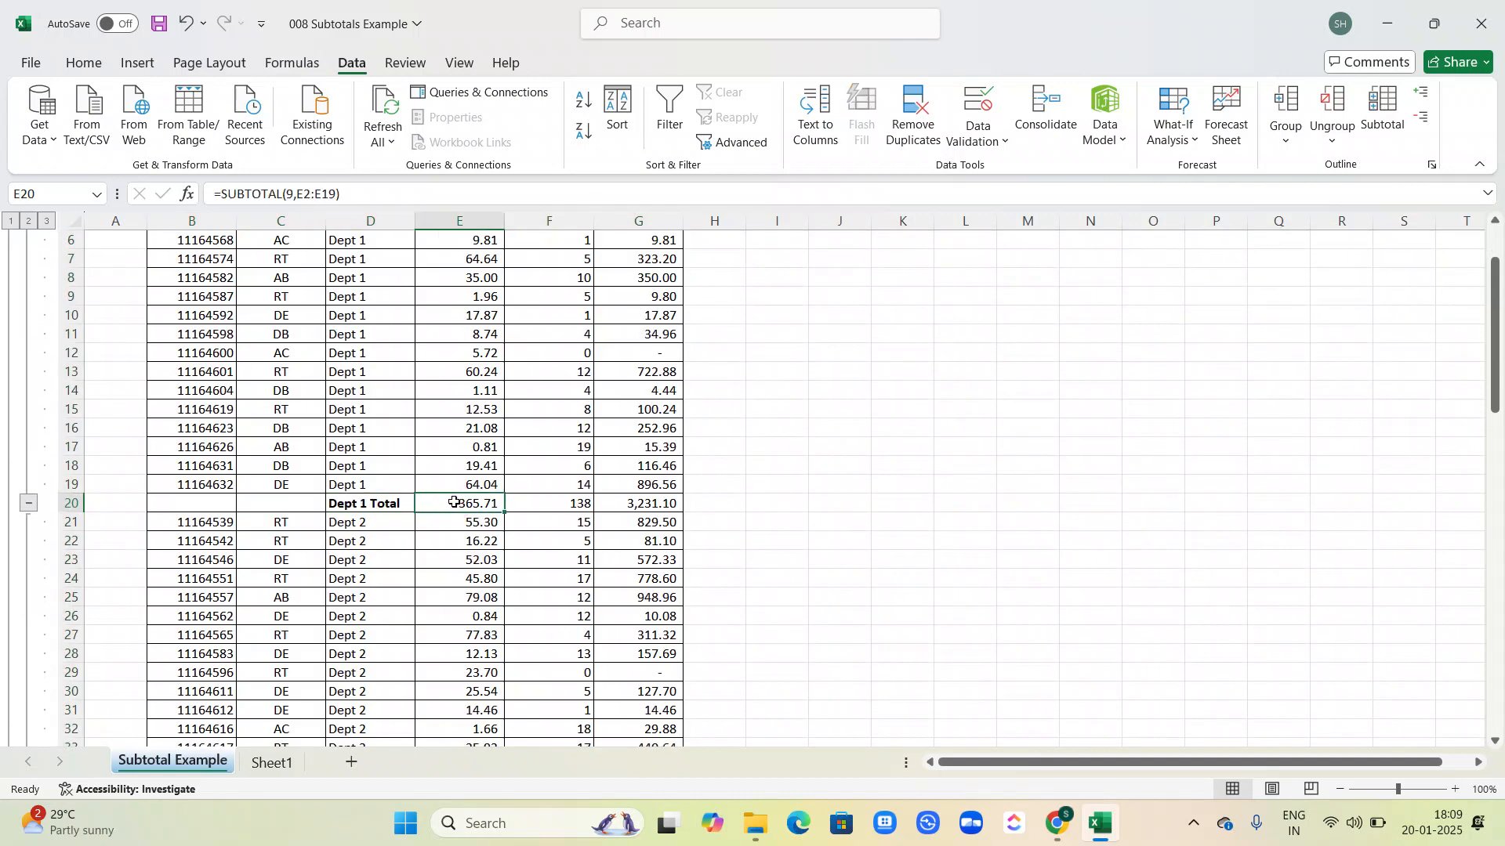
pyautogui.scroll(2, 454, 502)
pyautogui.press('Down')
pyautogui.press('Down')
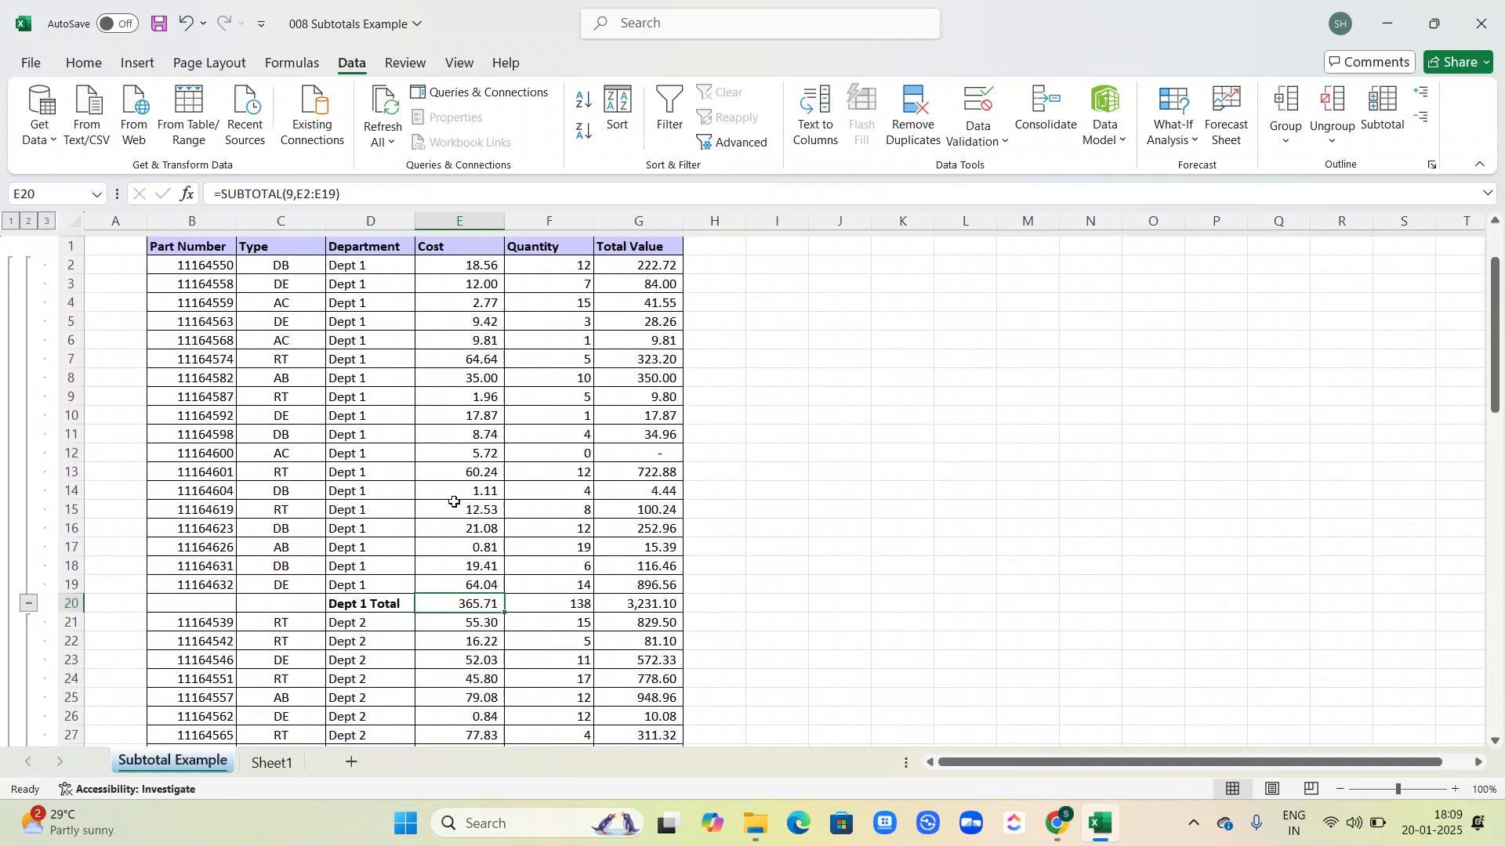
pyautogui.click(460, 597)
pyautogui.press('Right')
pyautogui.press('Right')
pyautogui.press('Right')
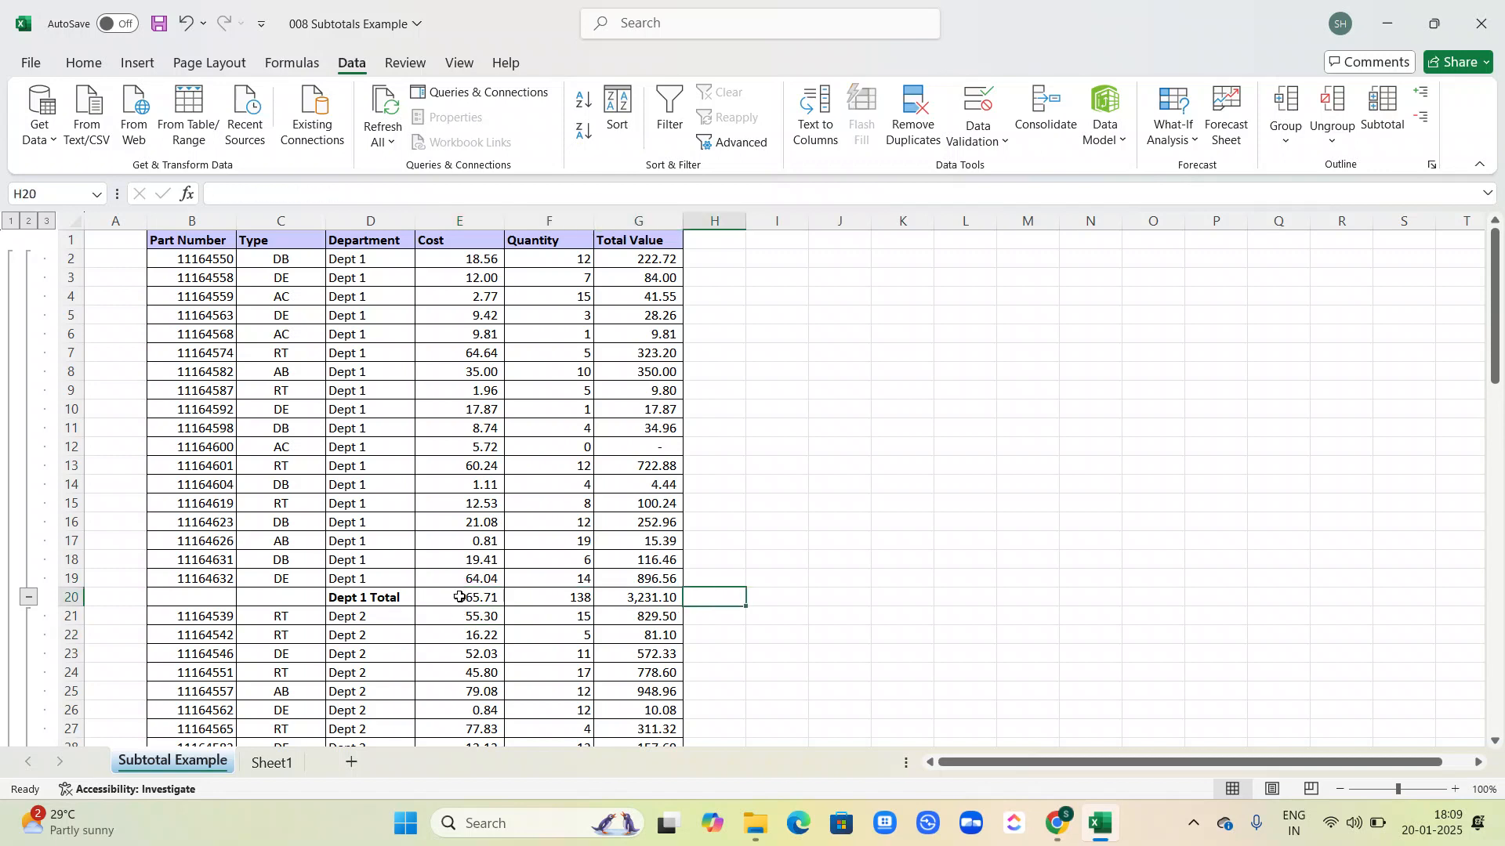
# Step: Inspect the Dept 2 subtotal formulas and the remaining department totals down to the Grand Total row
pyautogui.scroll(-1, 460, 596)
pyautogui.scroll(-5, 460, 597)
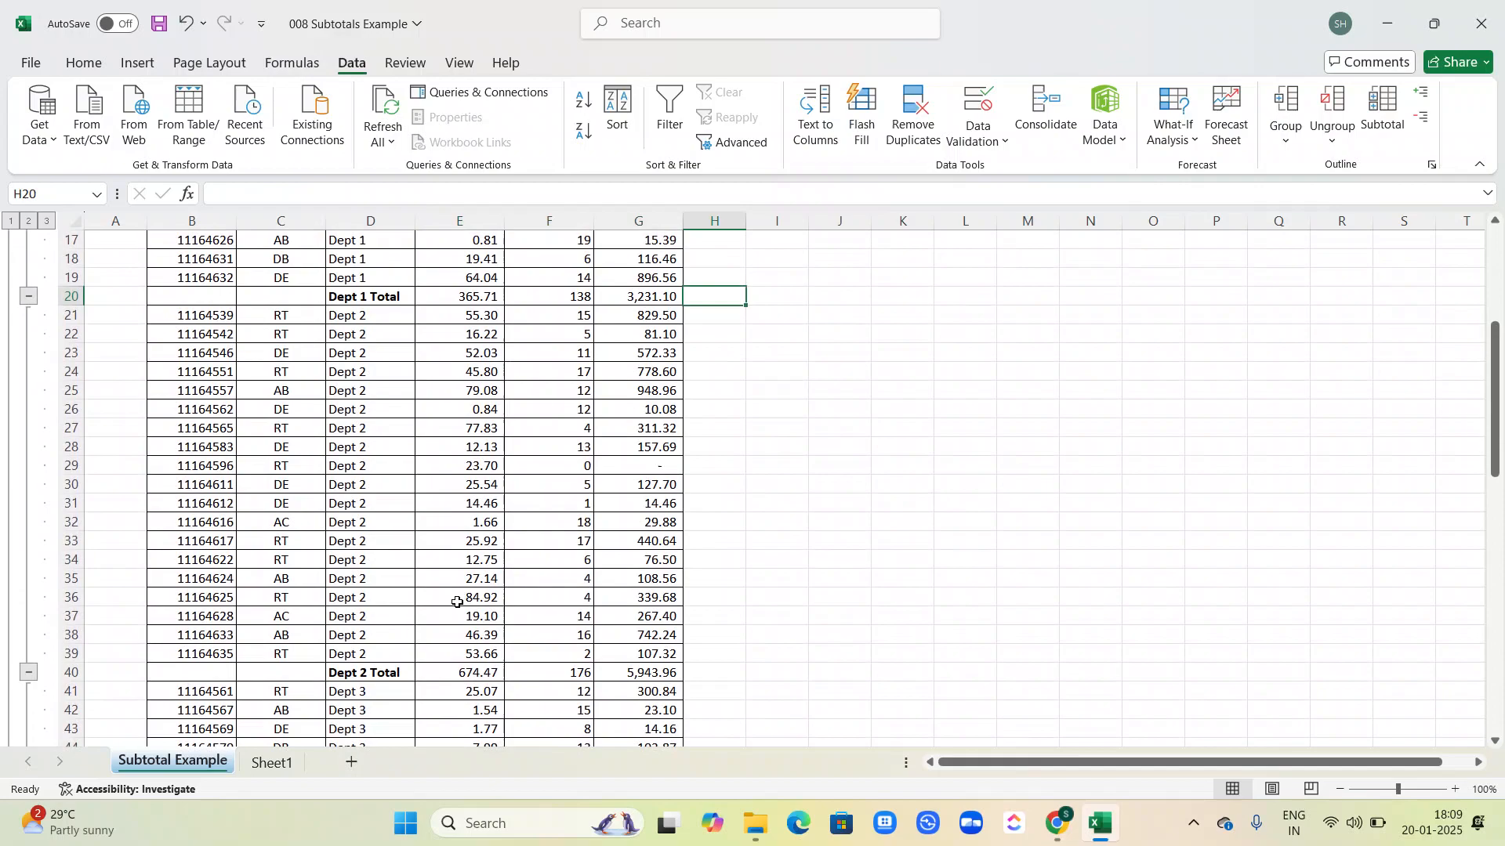
pyautogui.click(447, 668)
pyautogui.press('Right')
pyautogui.press('Right')
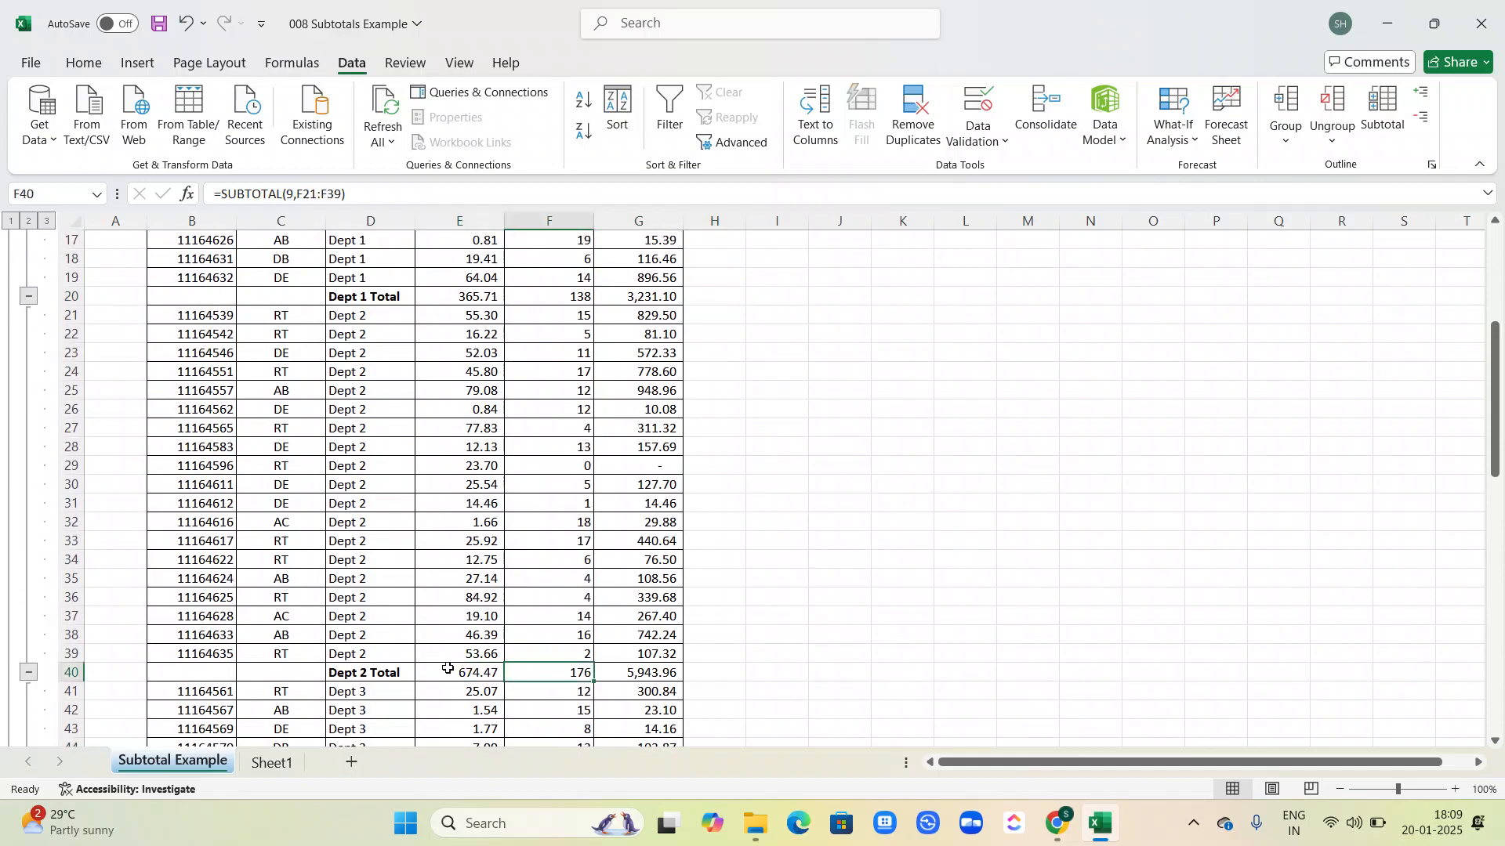
pyautogui.press('Left')
pyautogui.press('Left')
pyautogui.scroll(-9, 447, 668)
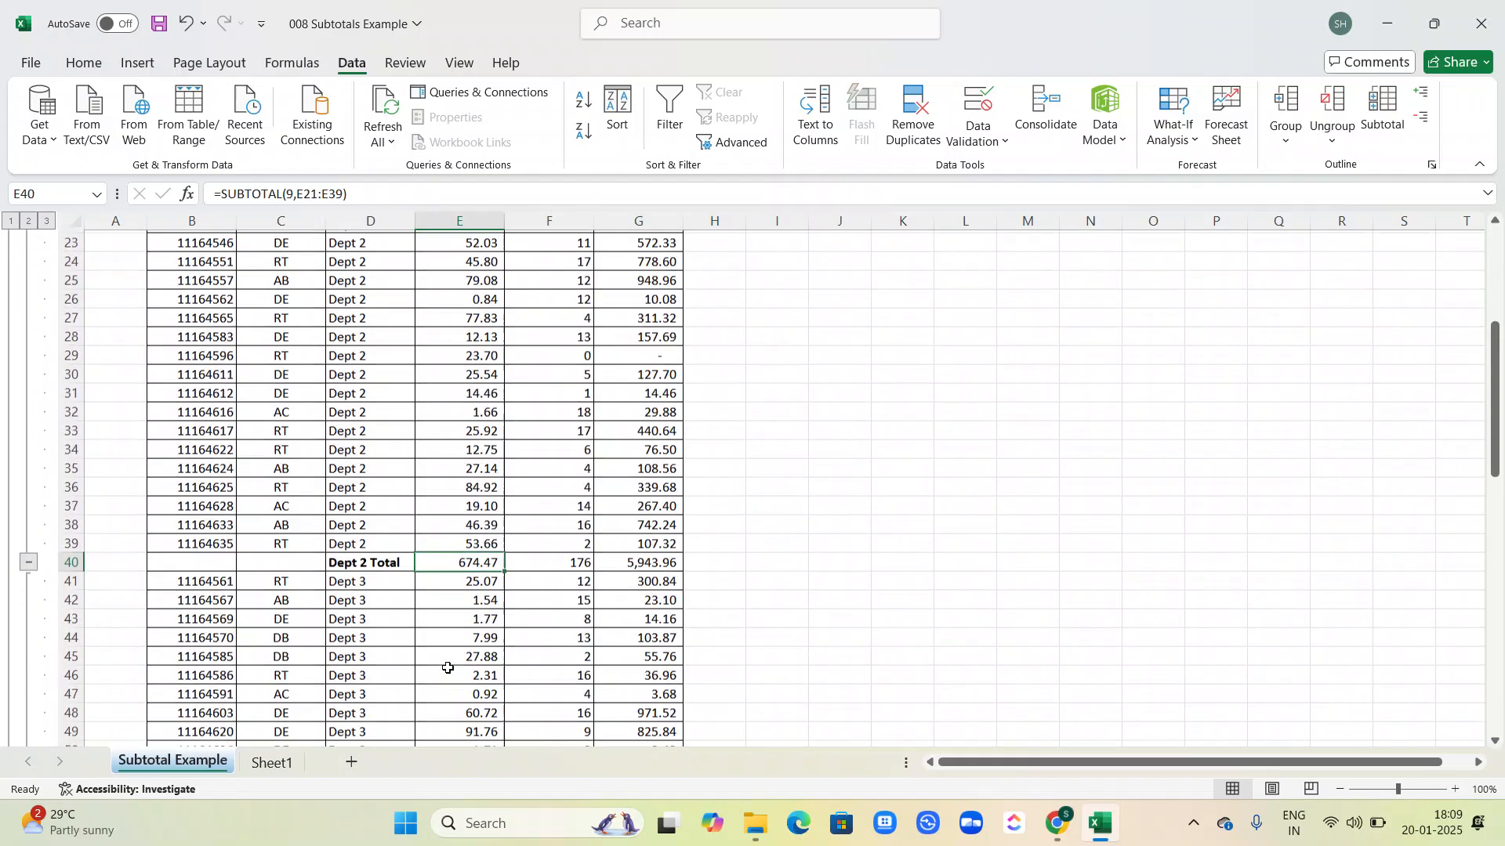
pyautogui.scroll(-13, 436, 543)
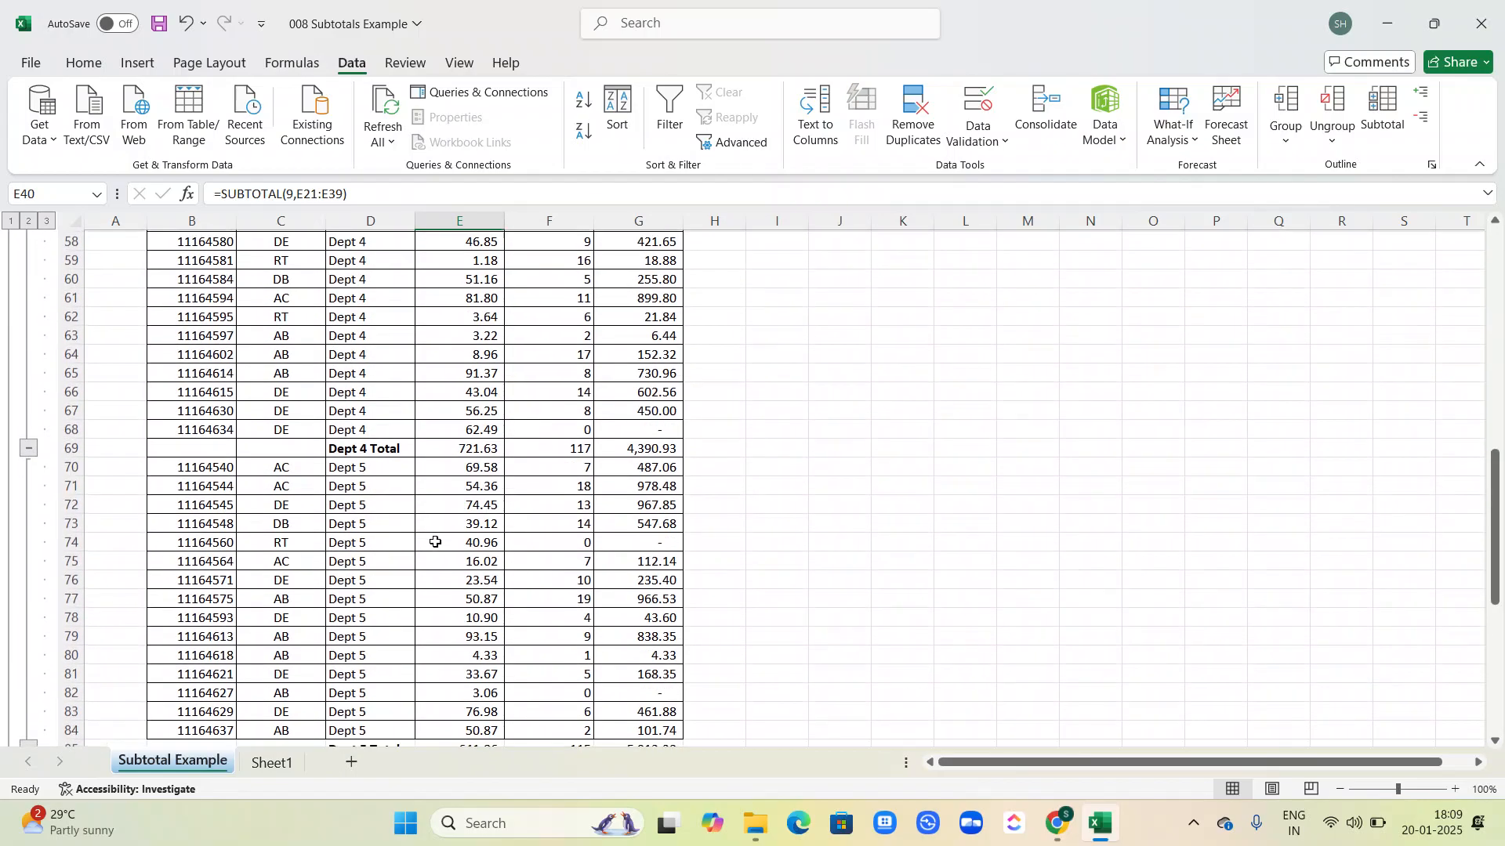
pyautogui.scroll(-1, 436, 542)
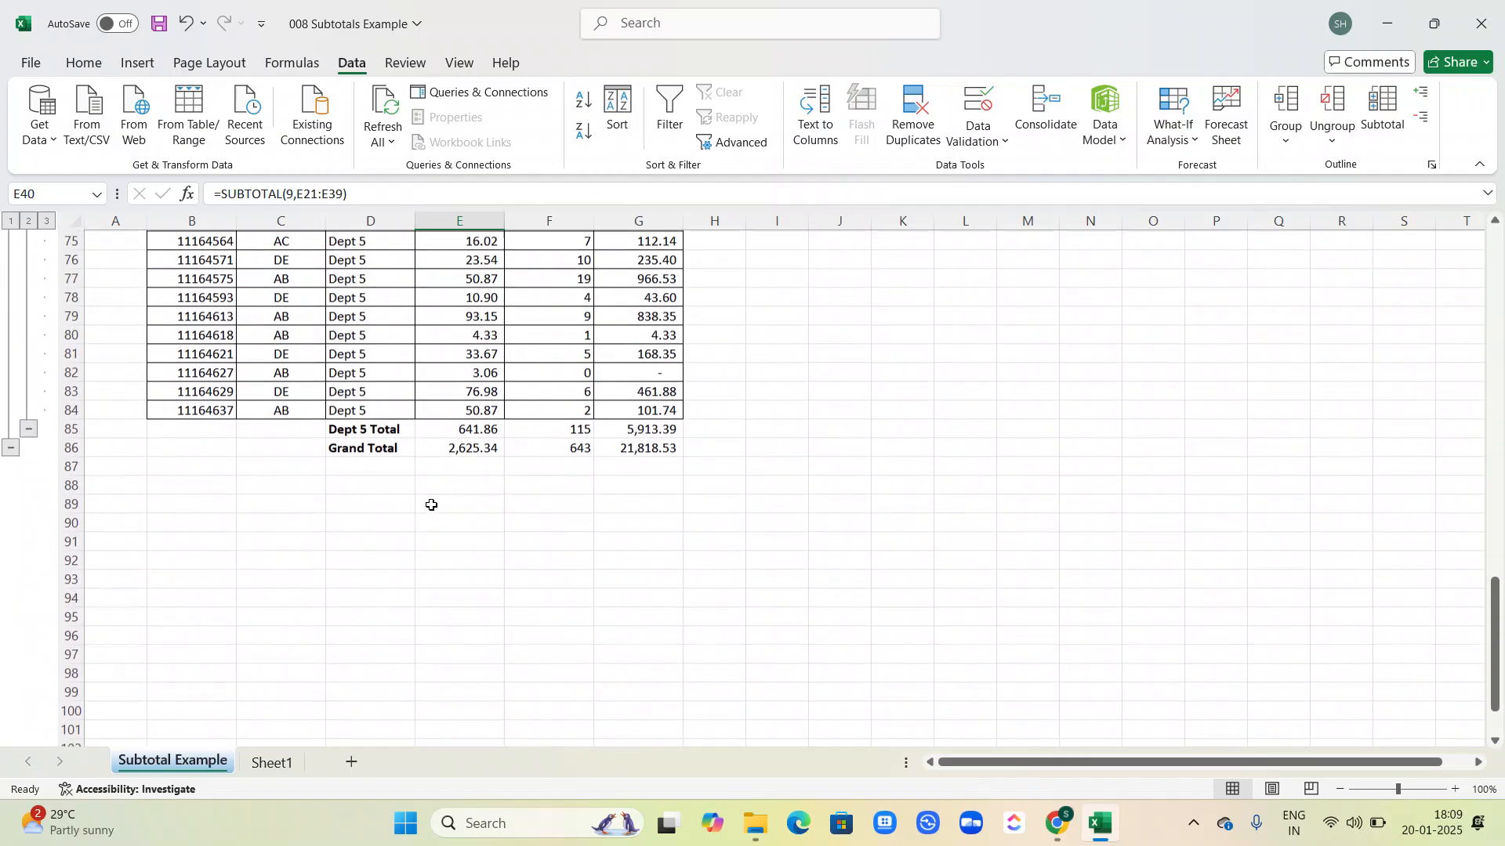
# Step: View the outline at level 1 for the grand total, level 2 for department totals, and level 3 for all rows
pyautogui.scroll(20, 666, 416)
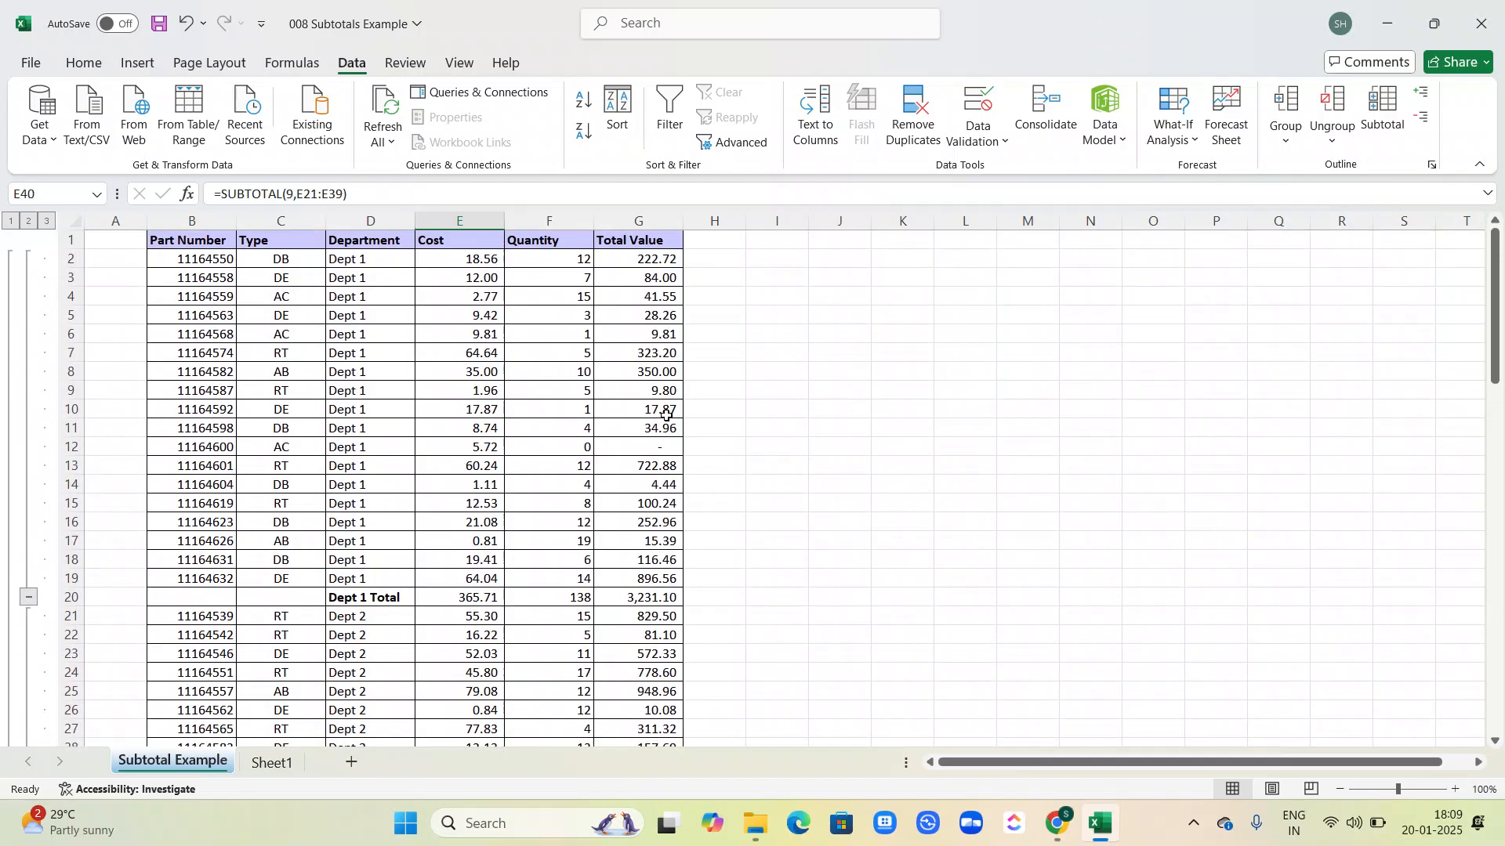
pyautogui.click(9, 222)
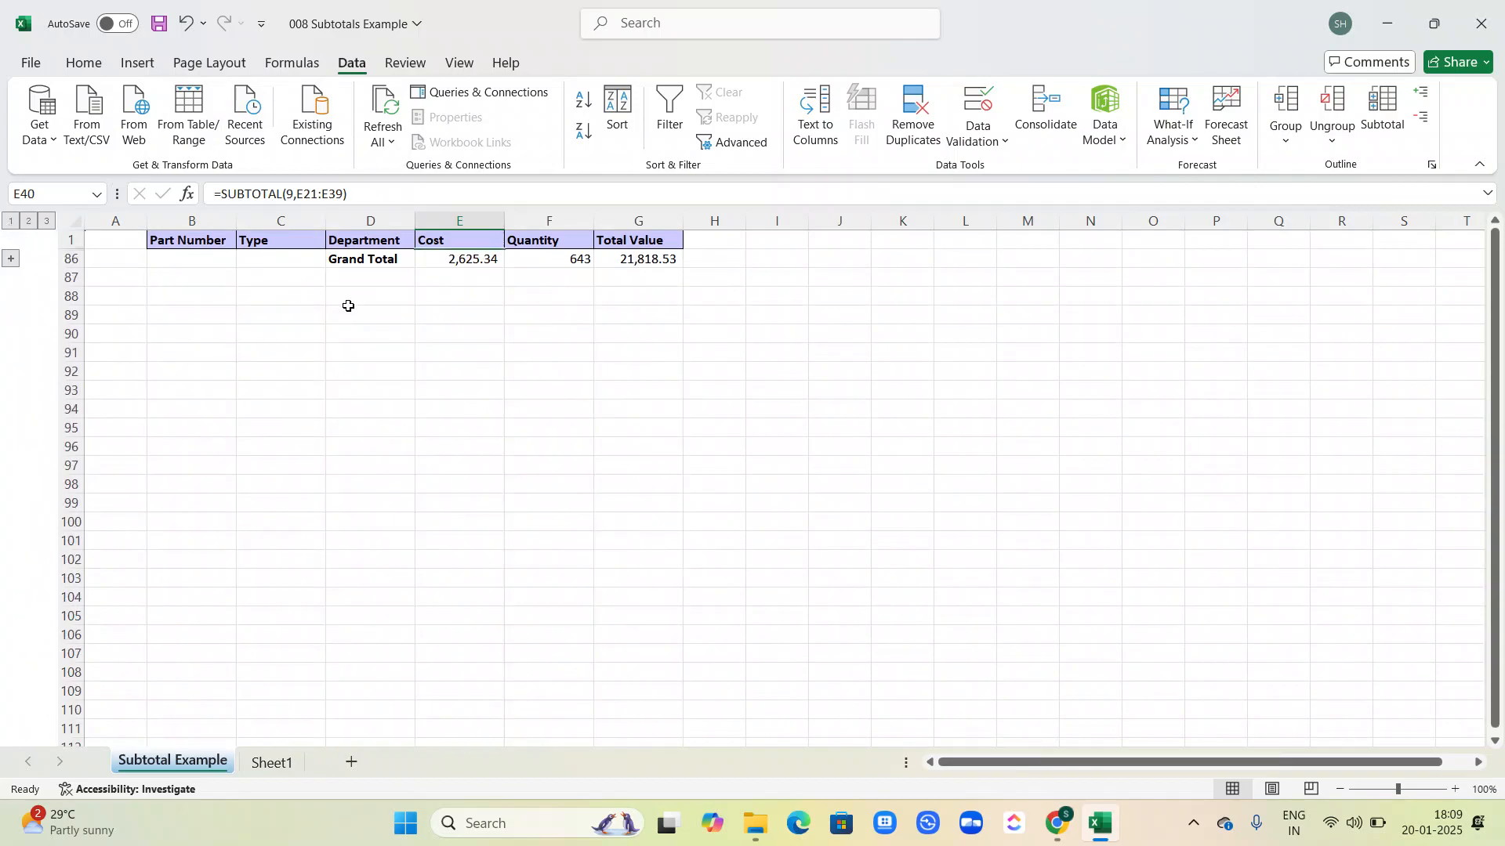
pyautogui.click(31, 225)
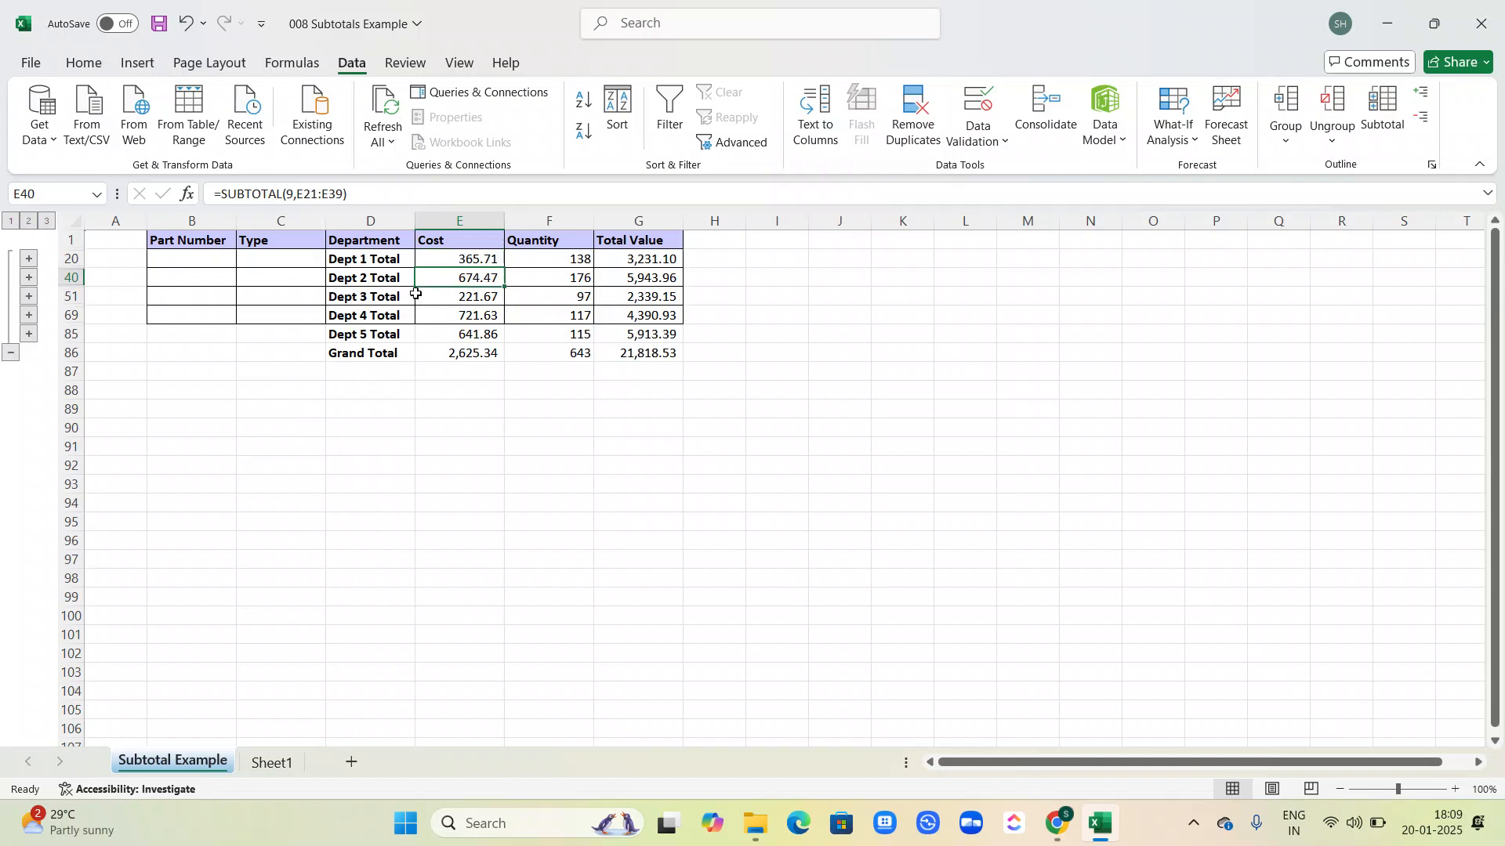
pyautogui.click(48, 224)
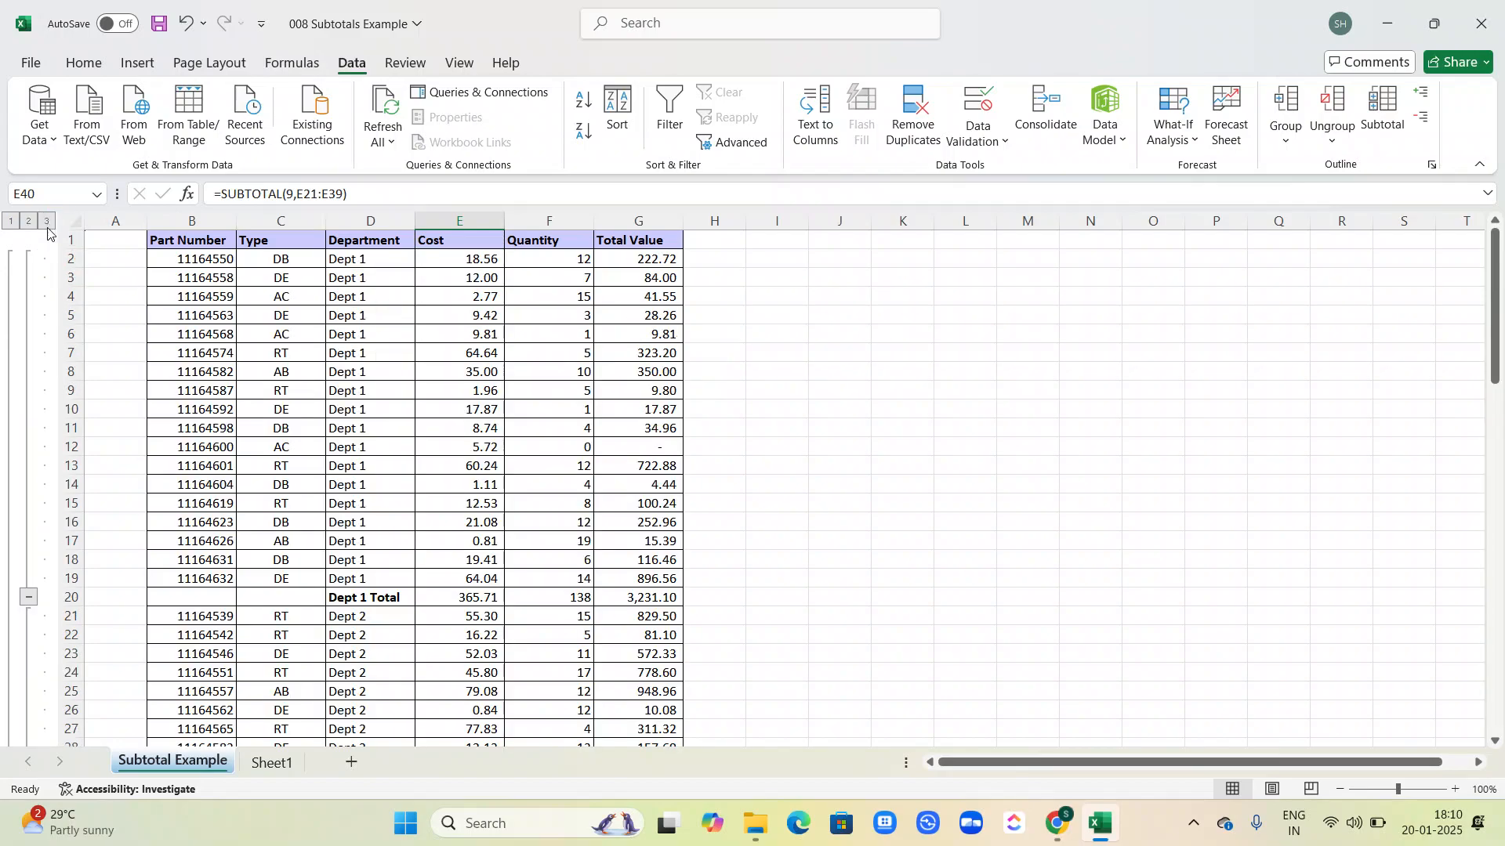
pyautogui.scroll(-1, 434, 390)
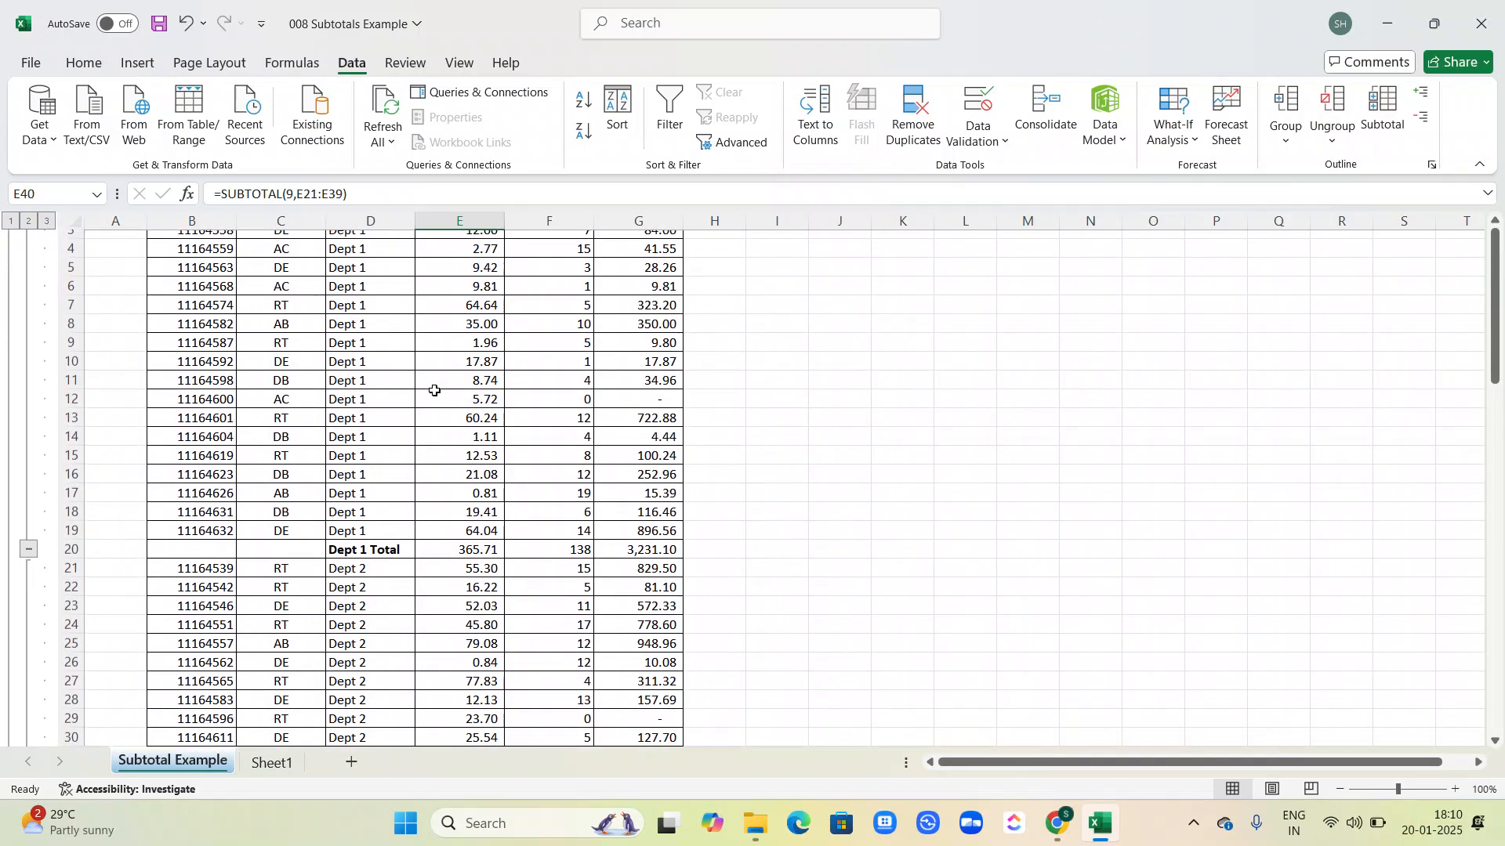
pyautogui.scroll(1, 434, 390)
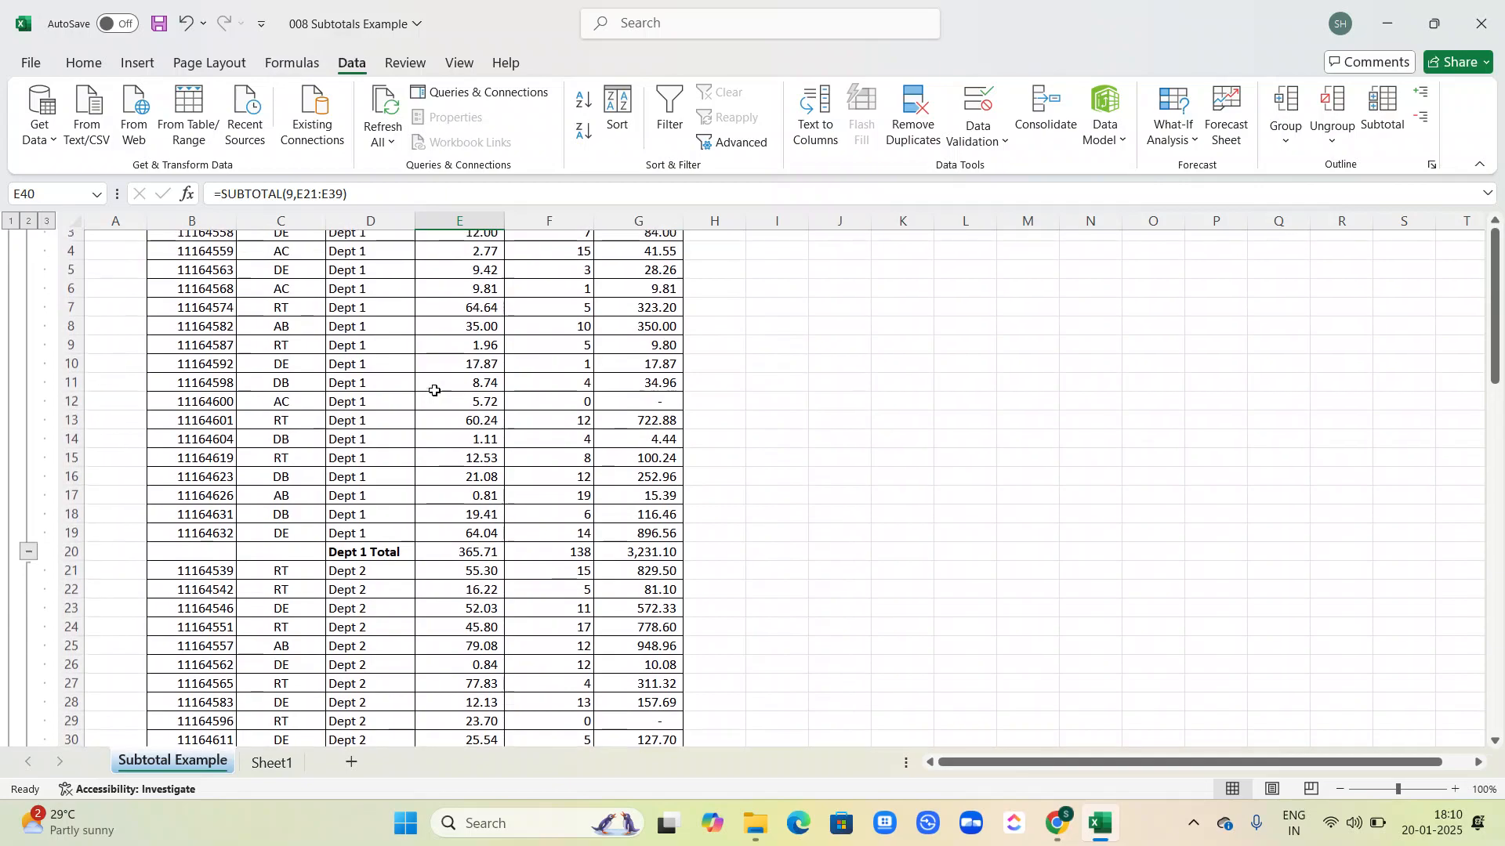